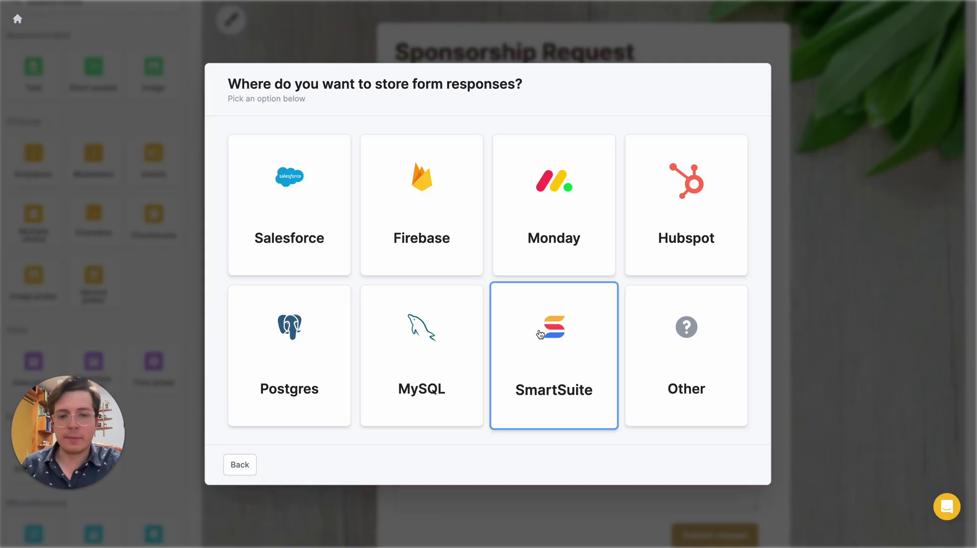
# - Choose SmartSuite for storing the form responses and apply the Simple purple theme
pyautogui.click(578, 339)
pyautogui.scroll(-7, 295, 260)
pyautogui.scroll(-2, 300, 295)
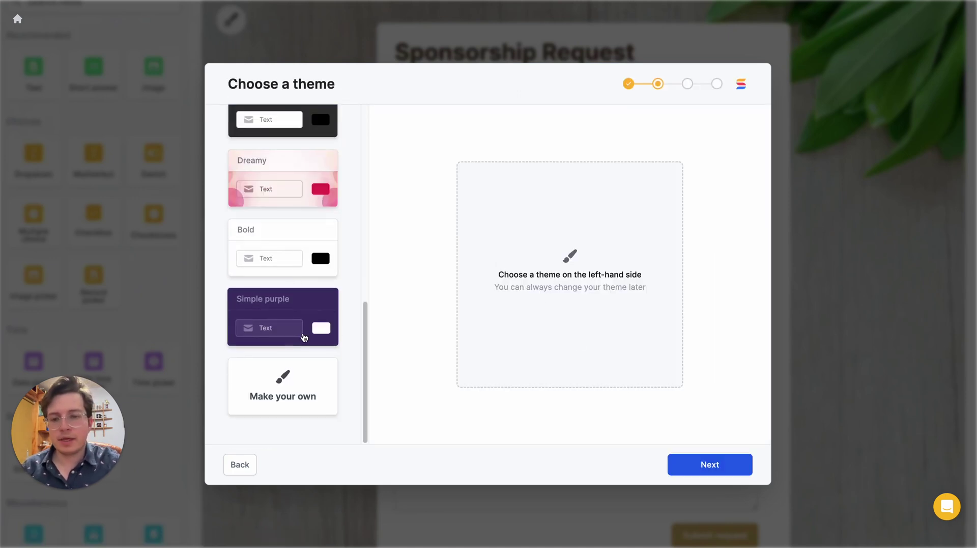
pyautogui.click(303, 328)
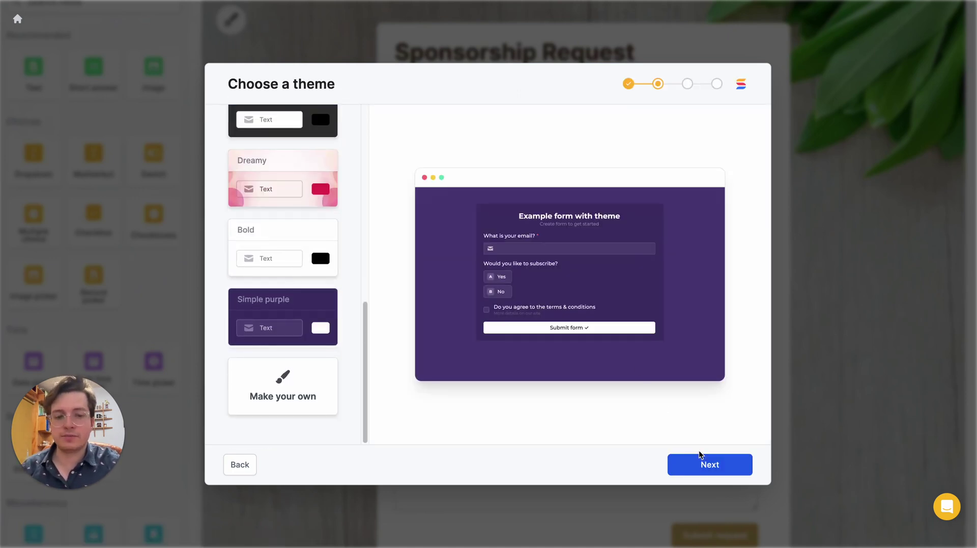
pyautogui.click(713, 464)
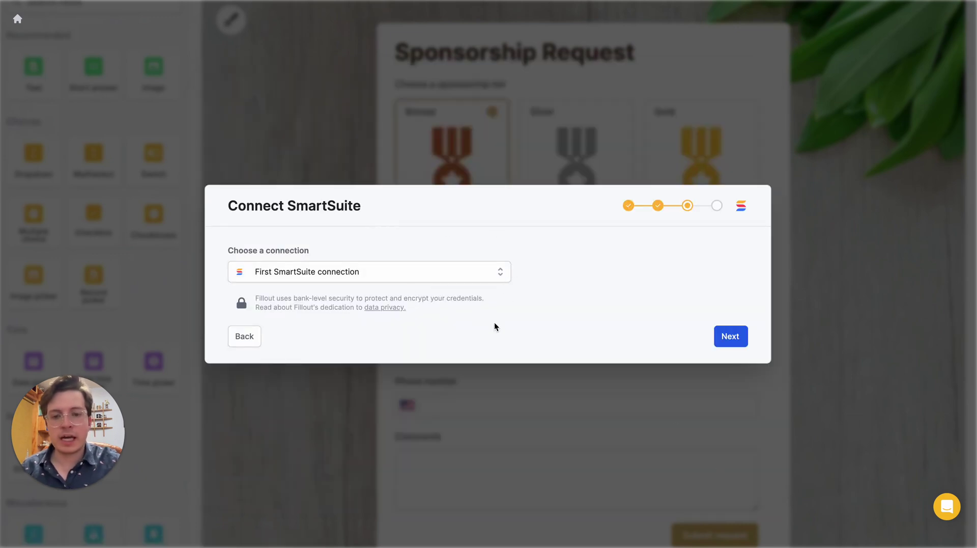
# - Create the form on the First SmartSuite connection, using the [demo] Inventory Tracking solution and its Purchase Orders app, keeping the default form name
pyautogui.click(731, 336)
pyautogui.click(492, 255)
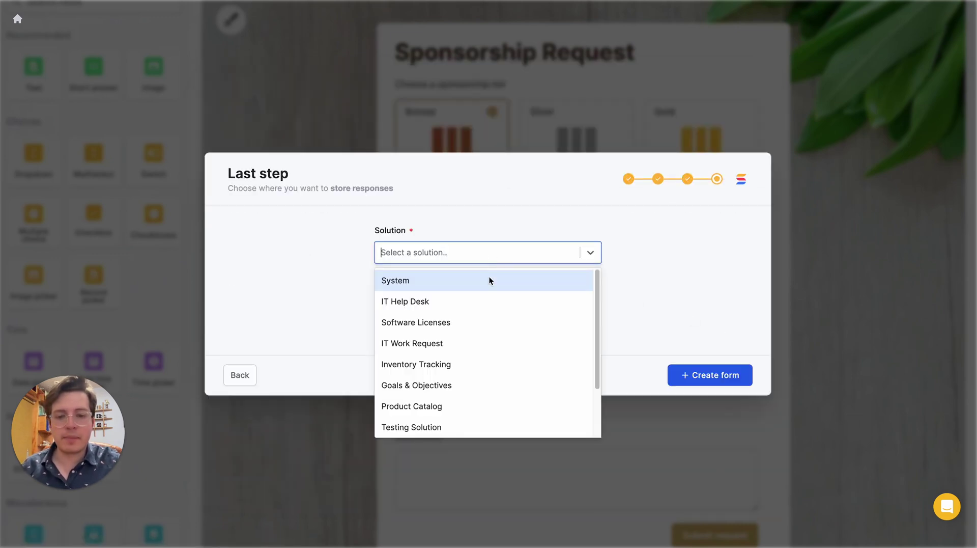
pyautogui.scroll(-2, 481, 357)
pyautogui.click(473, 426)
pyautogui.click(461, 313)
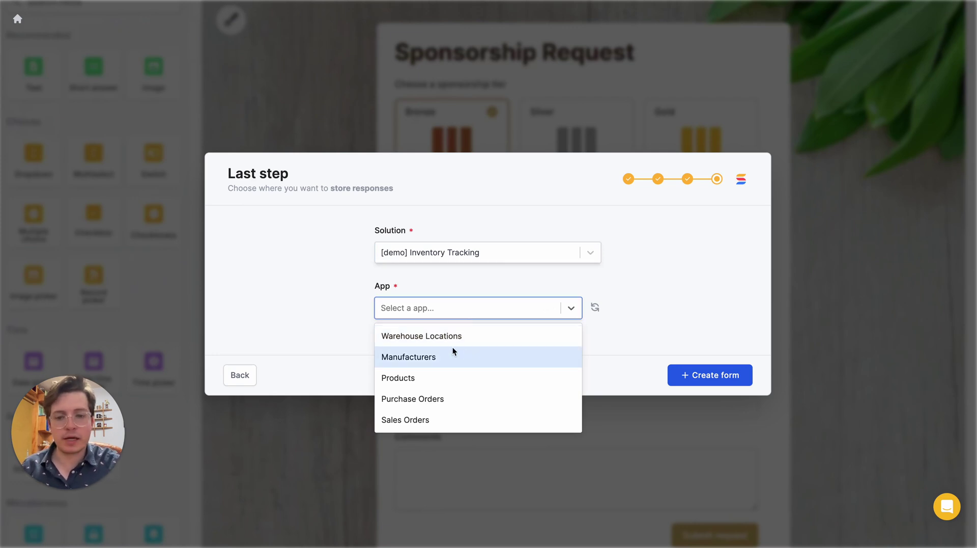
pyautogui.click(430, 398)
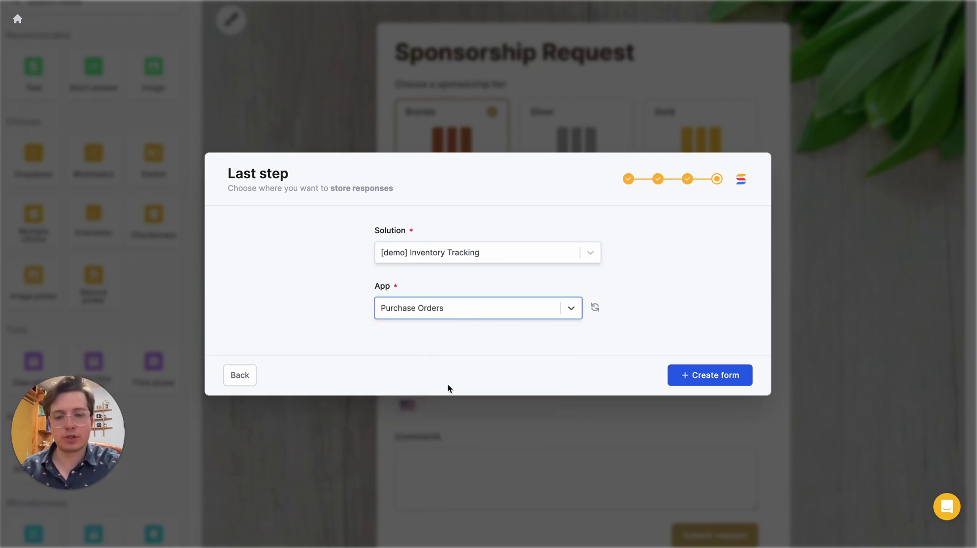
pyautogui.click(728, 377)
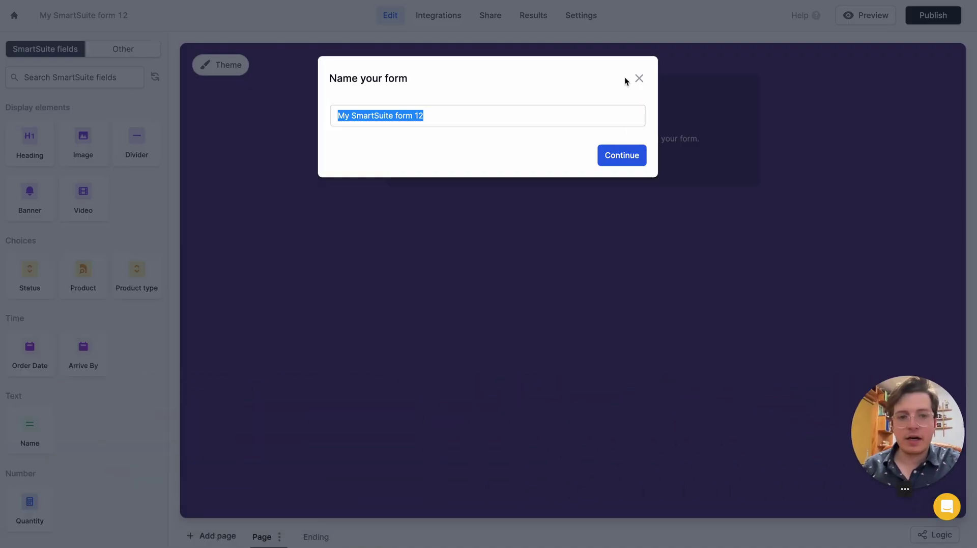
pyautogui.click(640, 78)
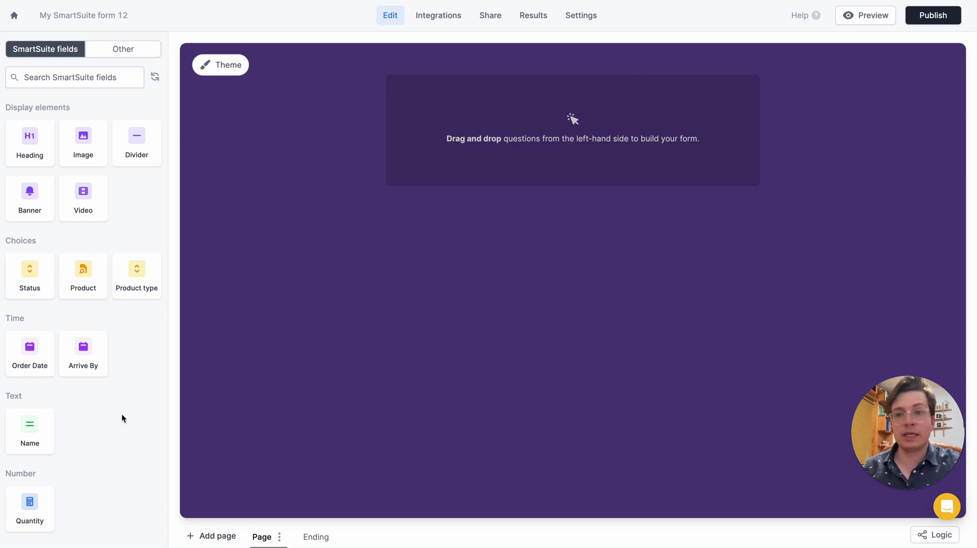
# - Add the Name and Status fields side by side, with Order Date and Arrive By side by side beneath them
pyautogui.moveTo(29, 429); pyautogui.dragTo(509, 94)
pyautogui.click(915, 82)
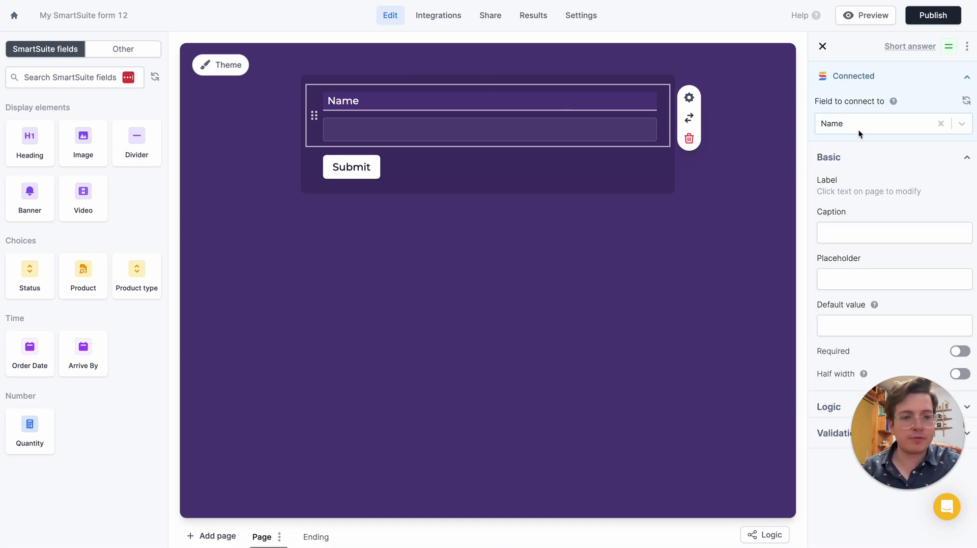
pyautogui.click(399, 319)
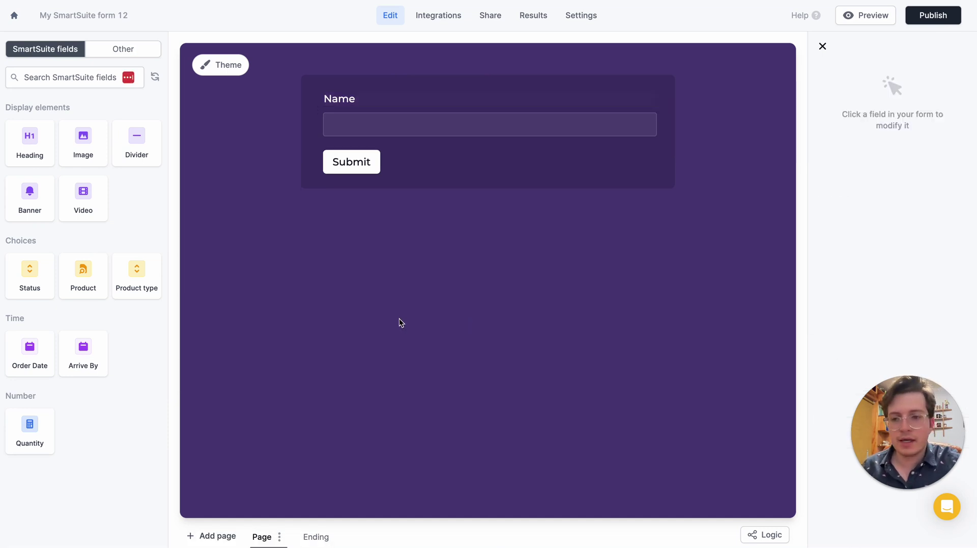
pyautogui.moveTo(28, 278); pyautogui.dragTo(669, 102)
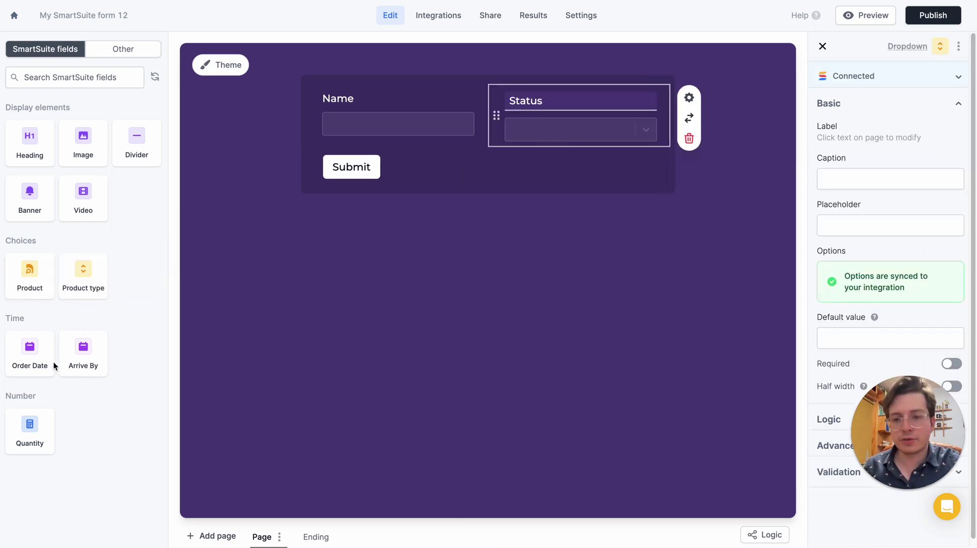
pyautogui.moveTo(40, 365); pyautogui.dragTo(281, 181)
pyautogui.moveTo(39, 359); pyautogui.dragTo(598, 153)
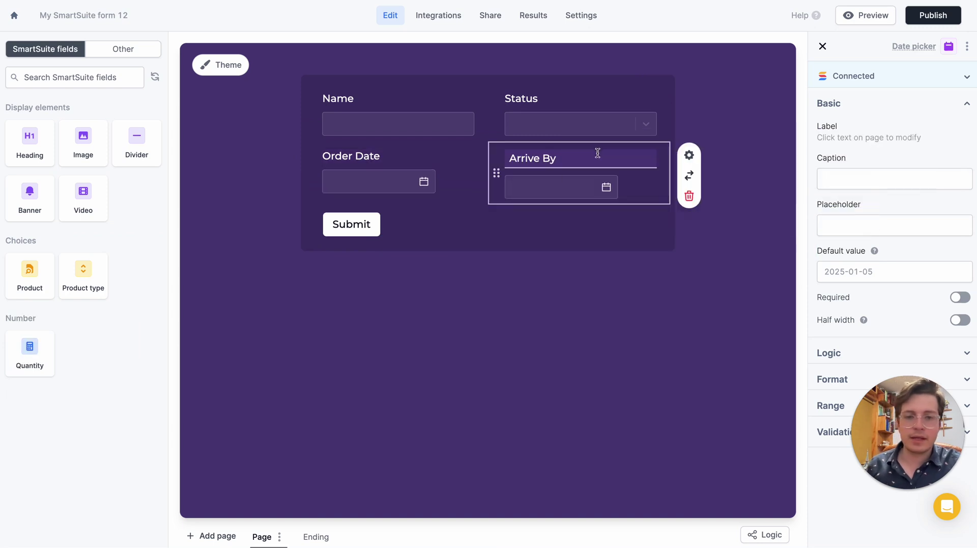
# - Set the Order Date field's default value to the Today date reference
pyautogui.click(427, 156)
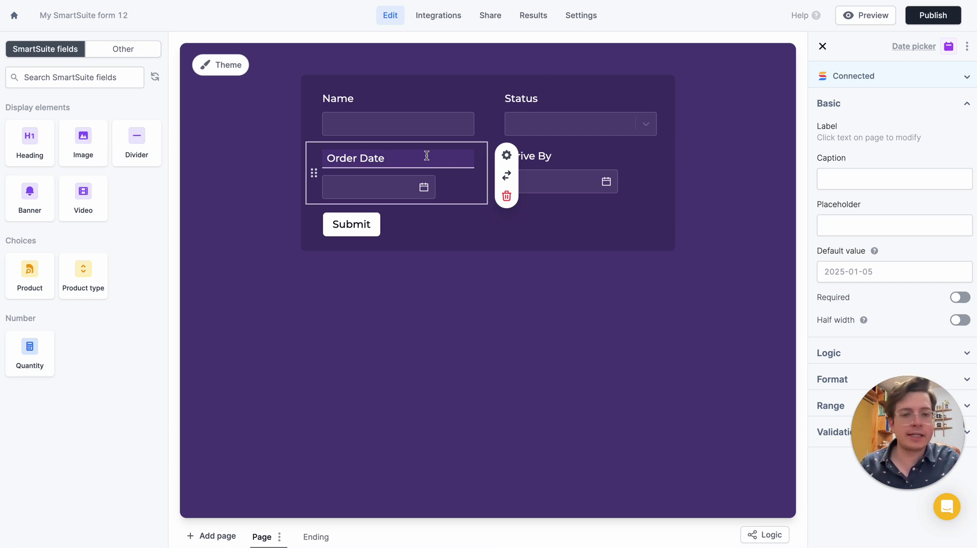
pyautogui.moveTo(907, 432); pyautogui.dragTo(163, 401)
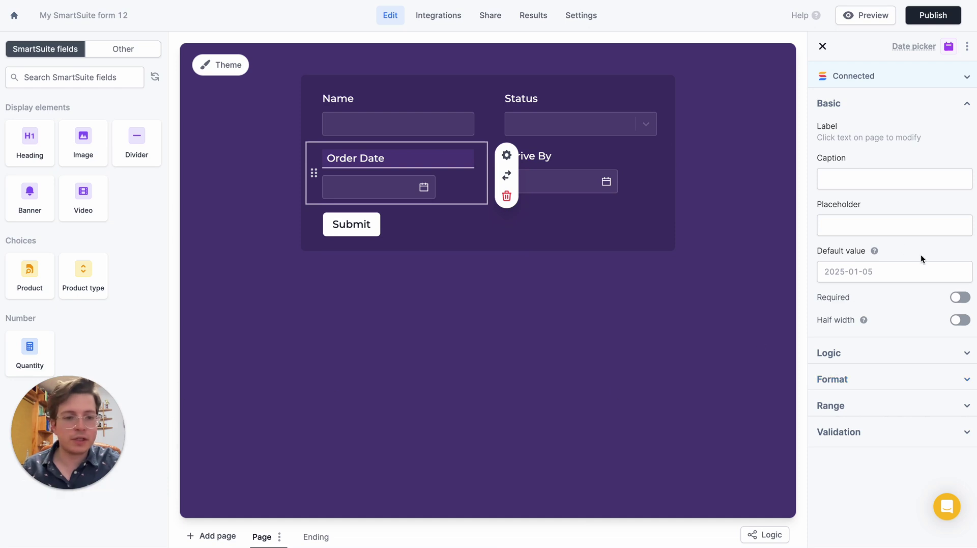
pyautogui.click(886, 273)
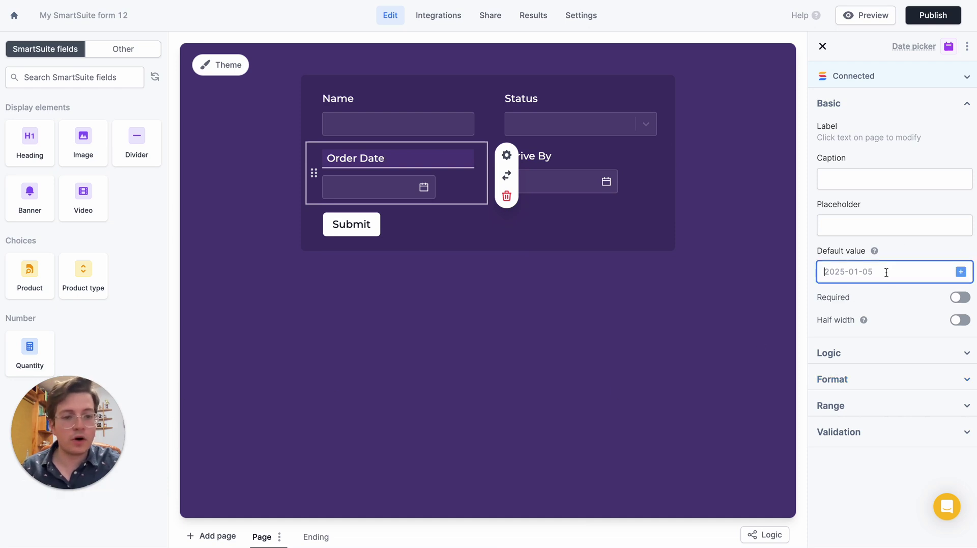
pyautogui.click(961, 271)
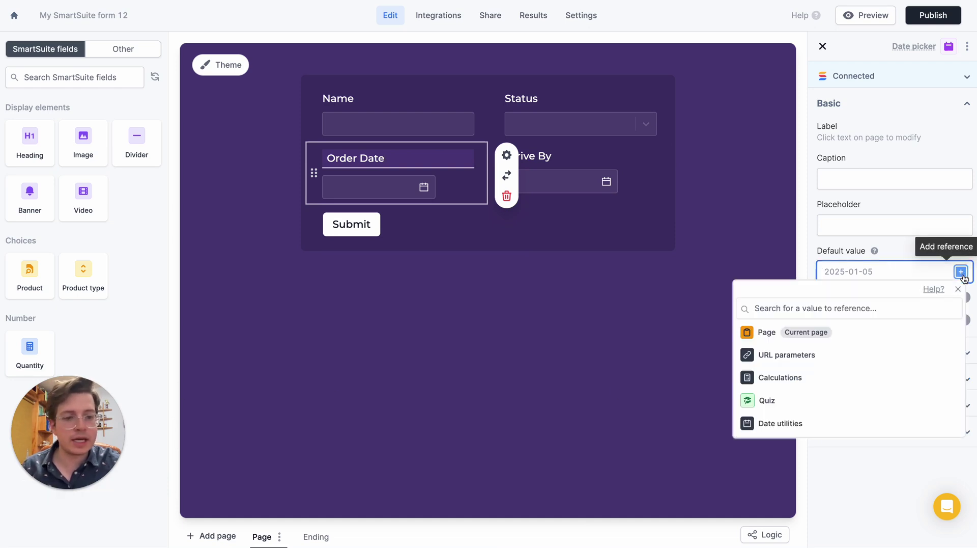
pyautogui.click(796, 424)
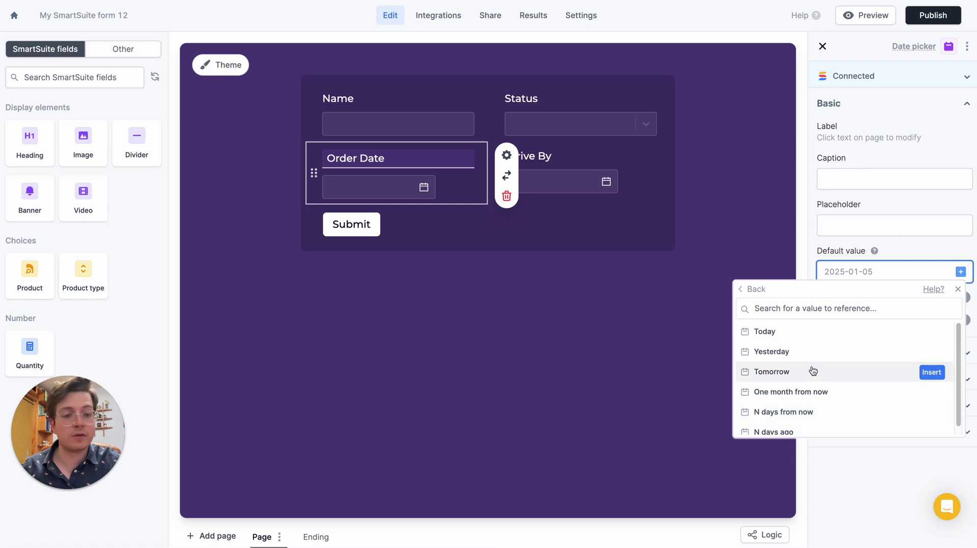
pyautogui.click(787, 332)
pyautogui.click(581, 305)
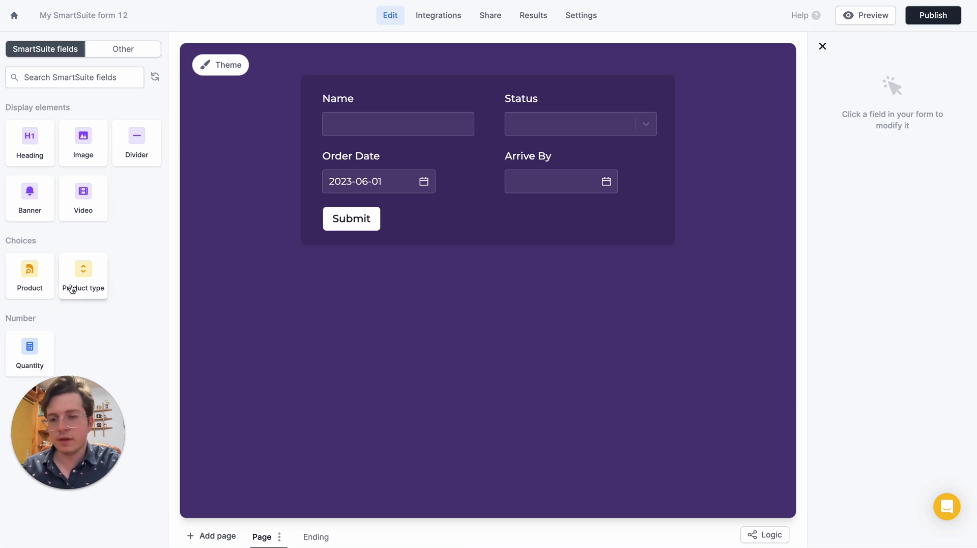
# - Add Product type and Quantity side by side below the dates, with the Product record picker beneath them
pyautogui.moveTo(72, 285); pyautogui.dragTo(312, 204)
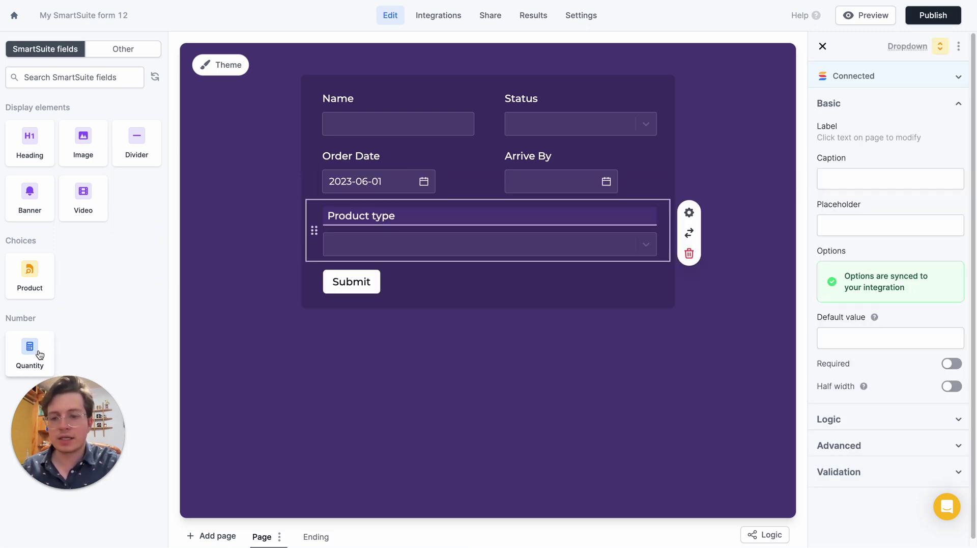
pyautogui.moveTo(30, 346); pyautogui.dragTo(601, 224)
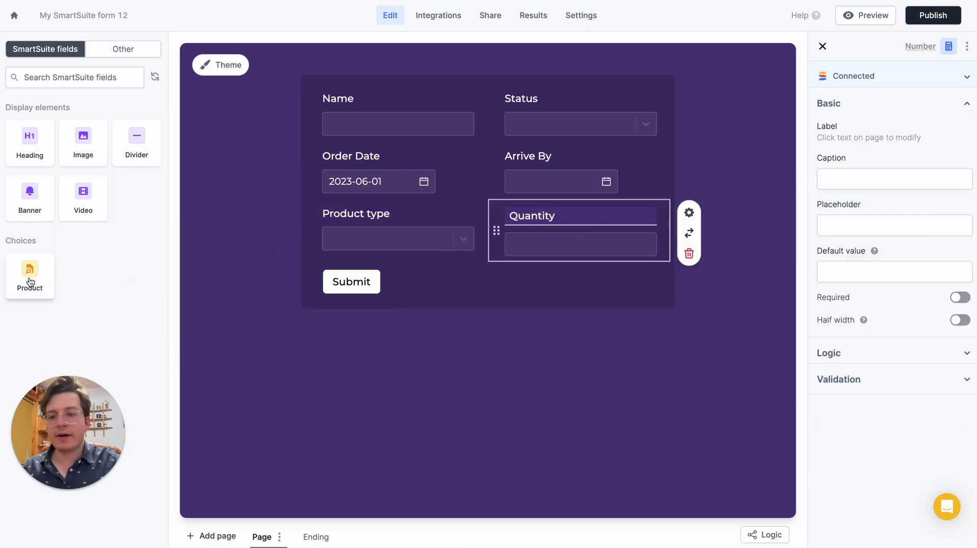
pyautogui.moveTo(31, 282); pyautogui.dragTo(354, 278)
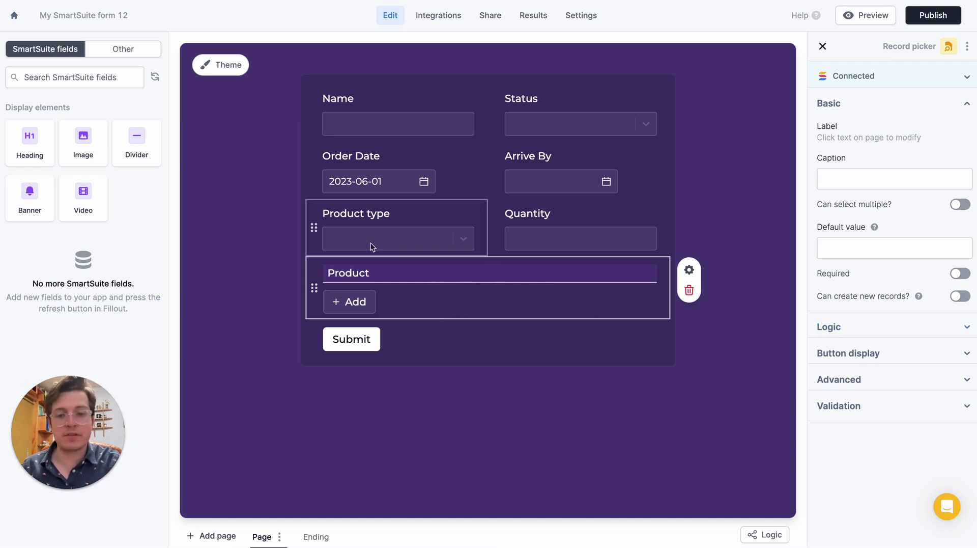
# - Set conditional logic on the Product field to show it when Product type is not empty
pyautogui.click(821, 332)
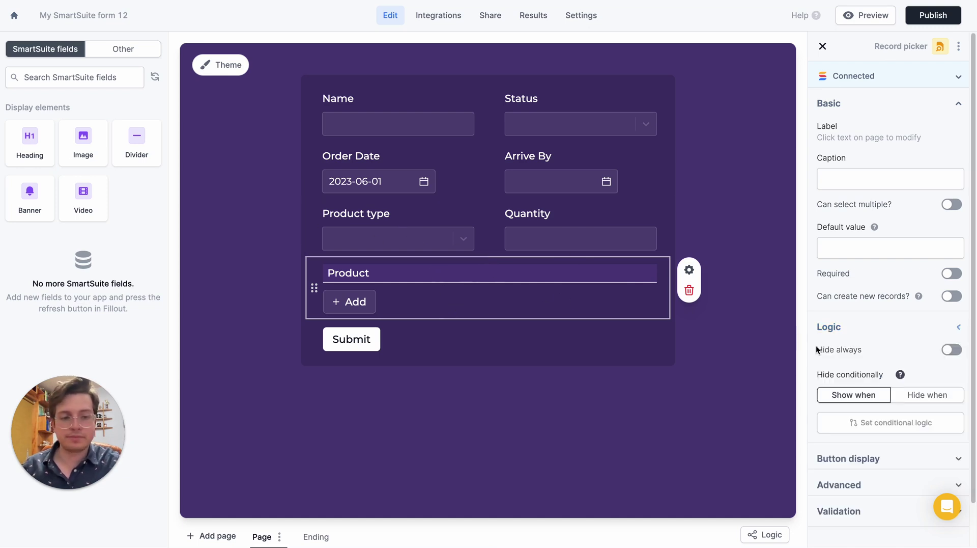
pyautogui.click(893, 432)
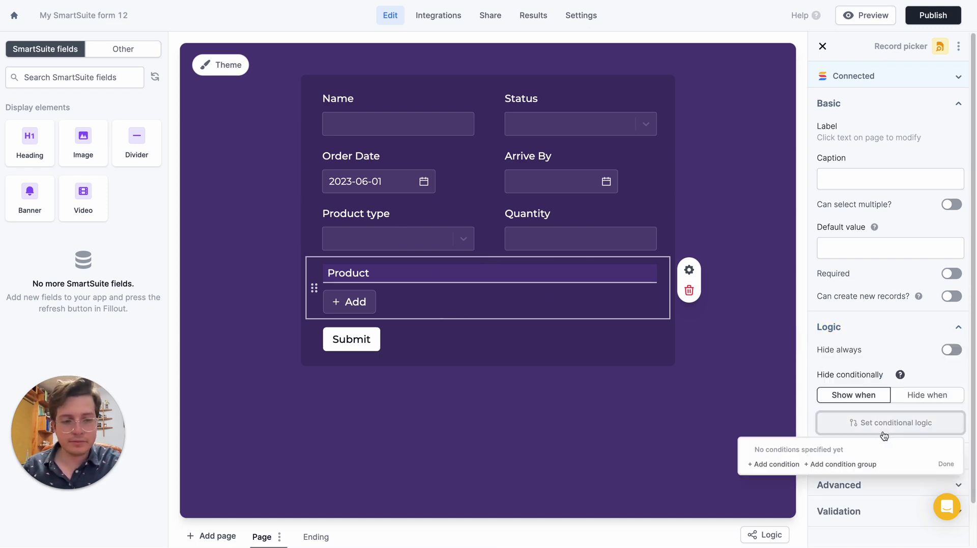
pyautogui.click(773, 464)
pyautogui.click(717, 459)
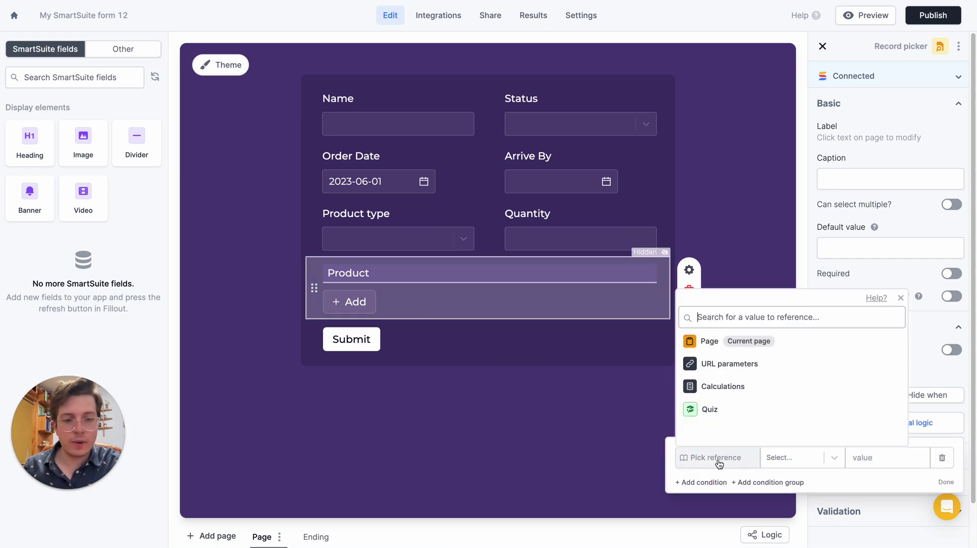
pyautogui.click(756, 342)
pyautogui.scroll(-1, 745, 408)
pyautogui.click(747, 413)
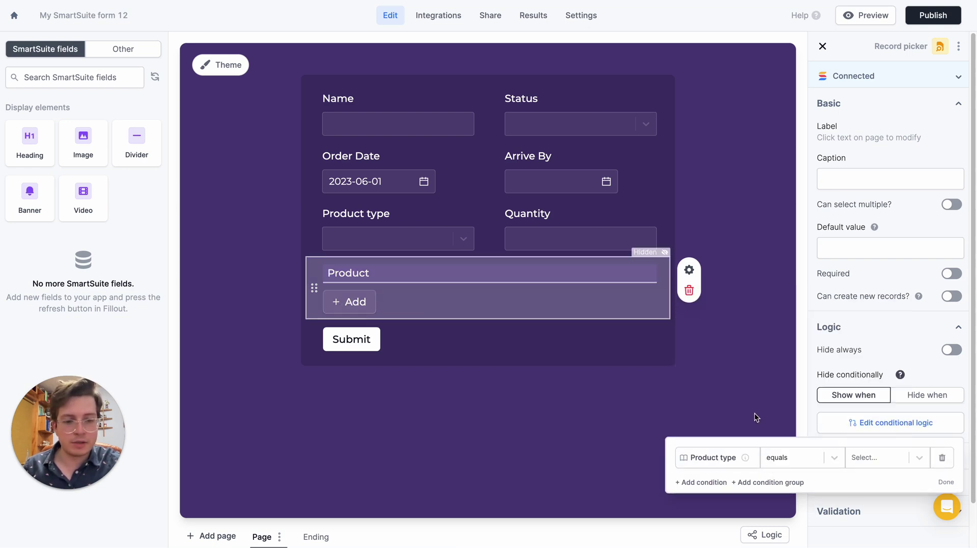
pyautogui.click(795, 455)
pyautogui.click(792, 435)
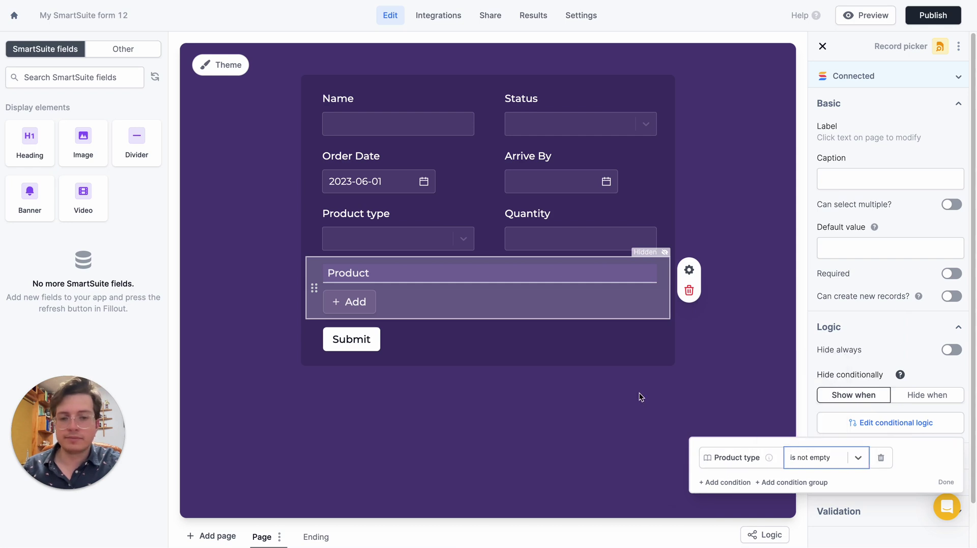
pyautogui.click(639, 393)
# - Select Jacket as the Product type to test the Product field's conditional display
pyautogui.click(388, 239)
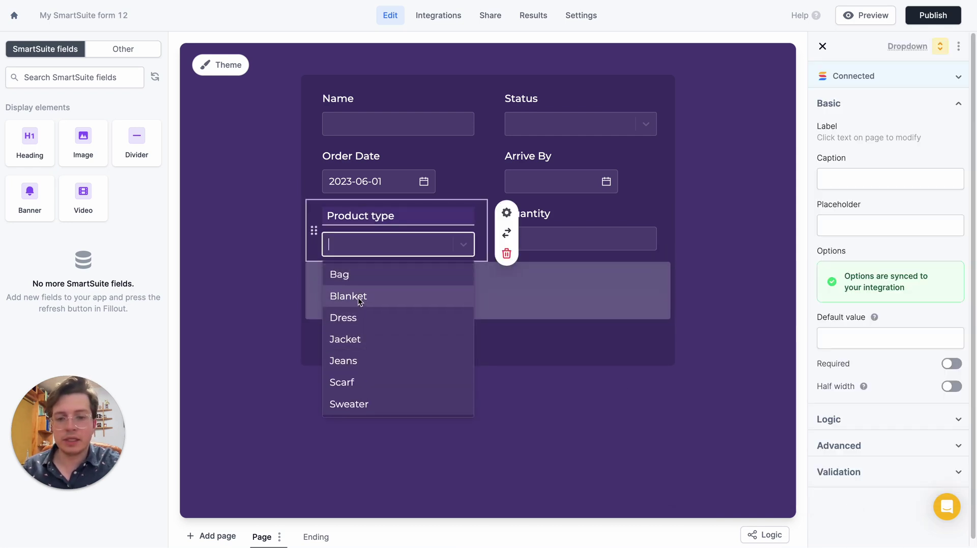
pyautogui.click(360, 337)
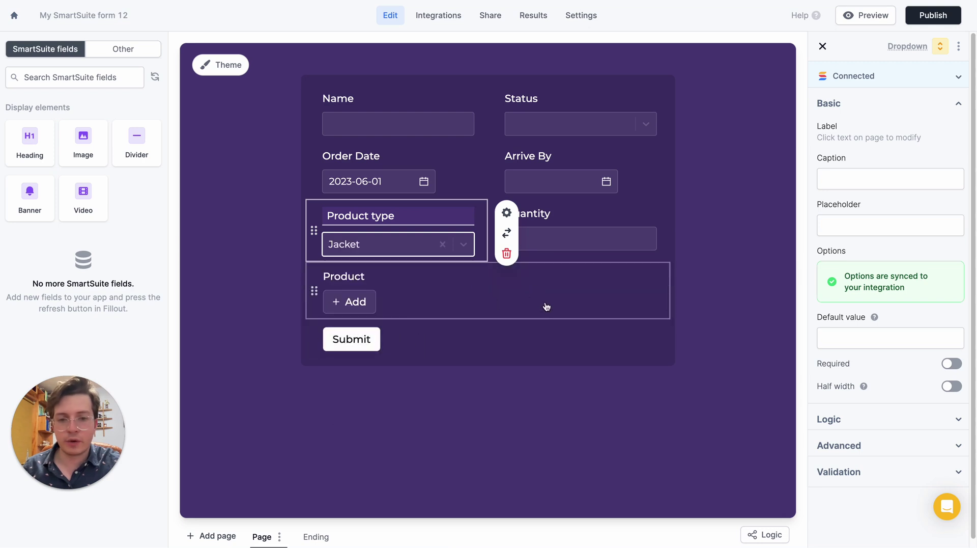
pyautogui.click(723, 375)
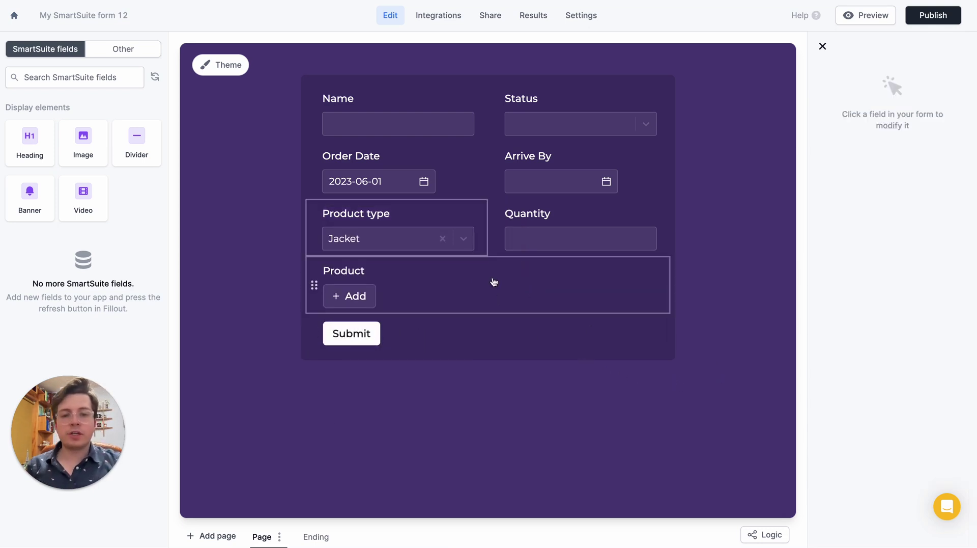
pyautogui.click(428, 213)
pyautogui.click(493, 409)
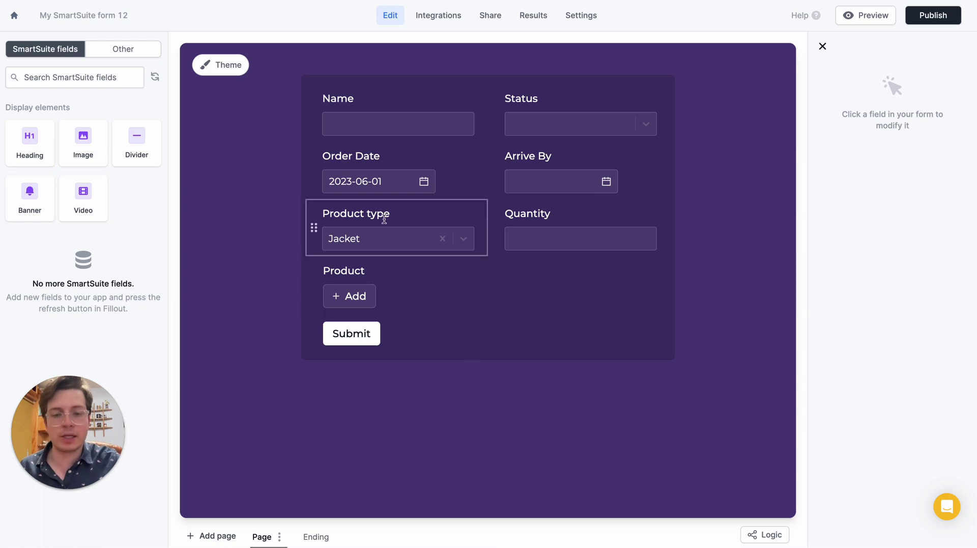
# - Set the Product record picker to show the Type and Product Name fields
pyautogui.click(434, 295)
pyautogui.scroll(-1, 859, 337)
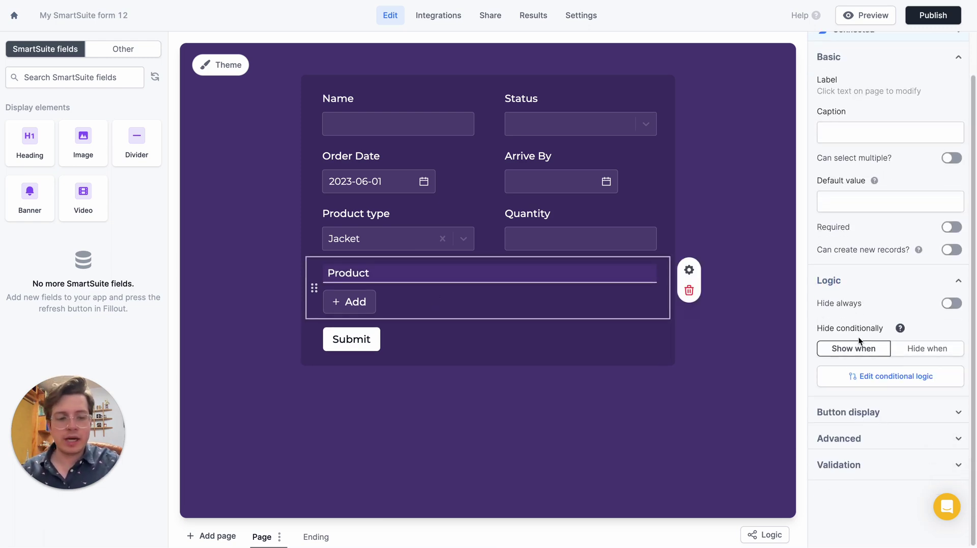
pyautogui.click(859, 433)
pyautogui.scroll(-3, 863, 331)
pyautogui.click(863, 304)
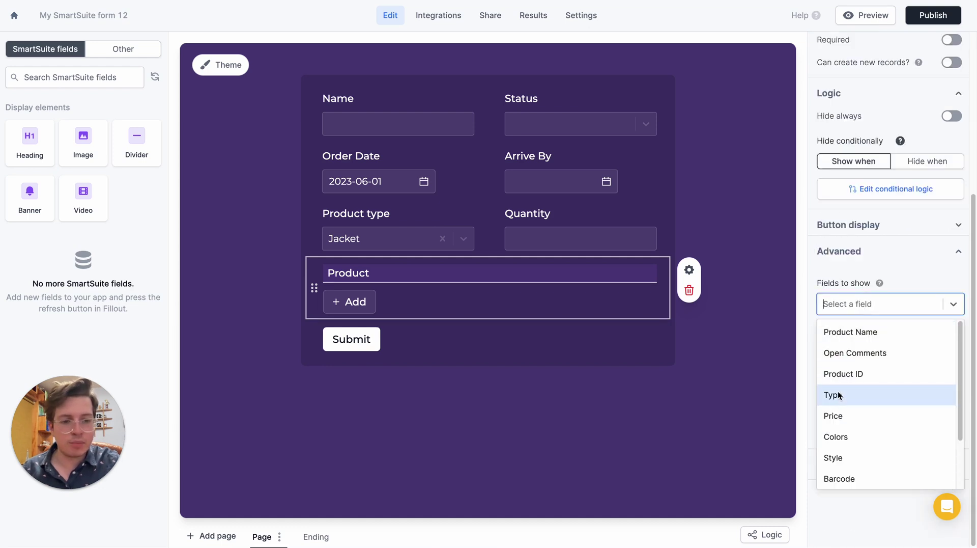
pyautogui.click(839, 396)
pyautogui.click(884, 305)
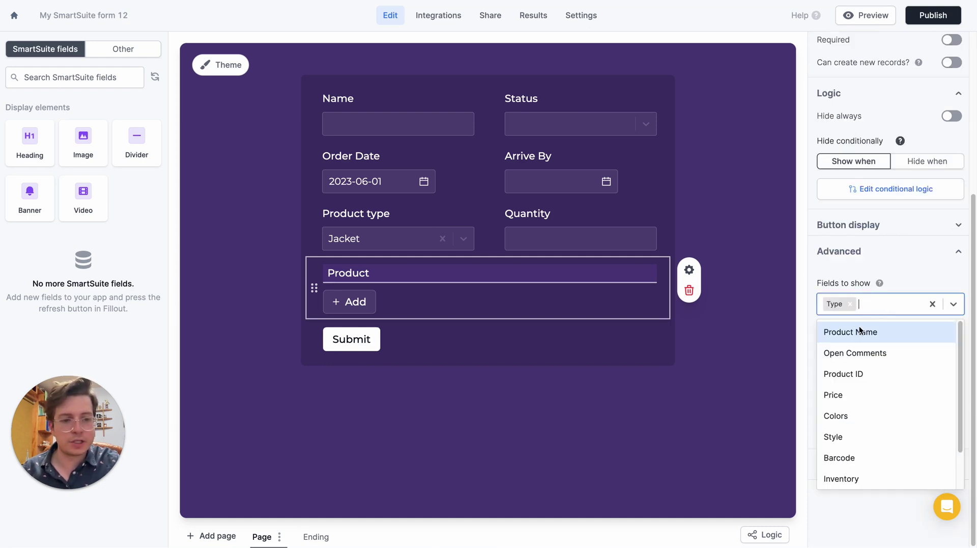
pyautogui.click(860, 331)
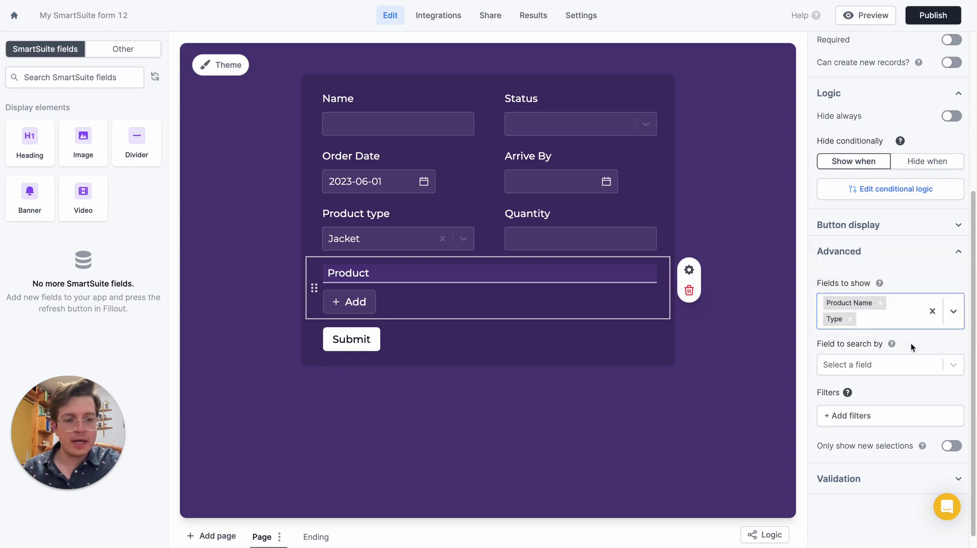
# - Filter the Product picker's records so that Type equals the form's Product type field
pyautogui.click(876, 415)
pyautogui.click(302, 138)
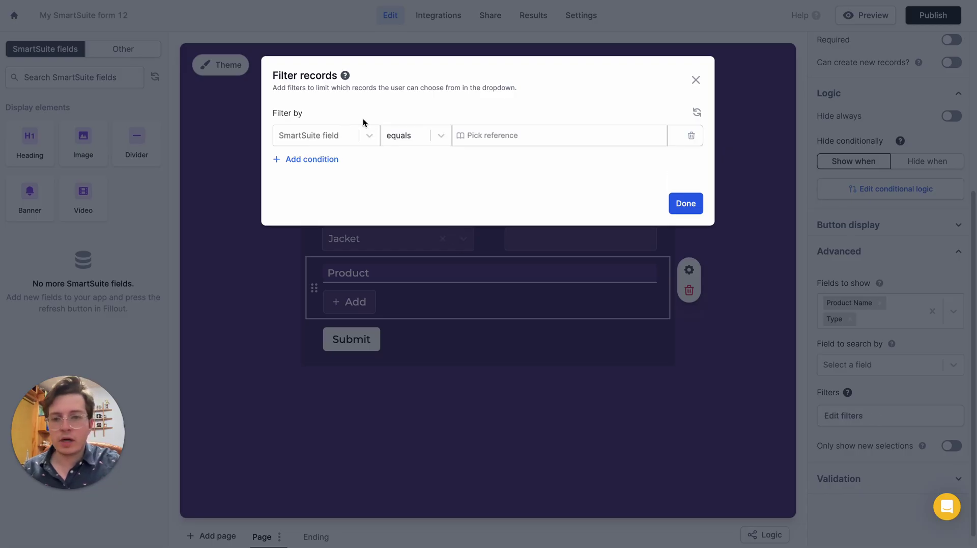
pyautogui.click(340, 133)
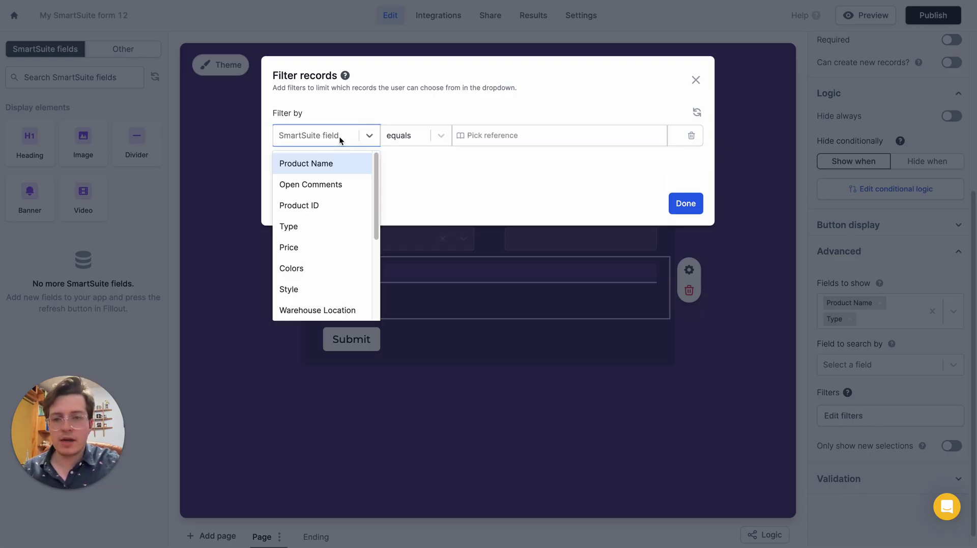
pyautogui.click(314, 226)
pyautogui.click(501, 135)
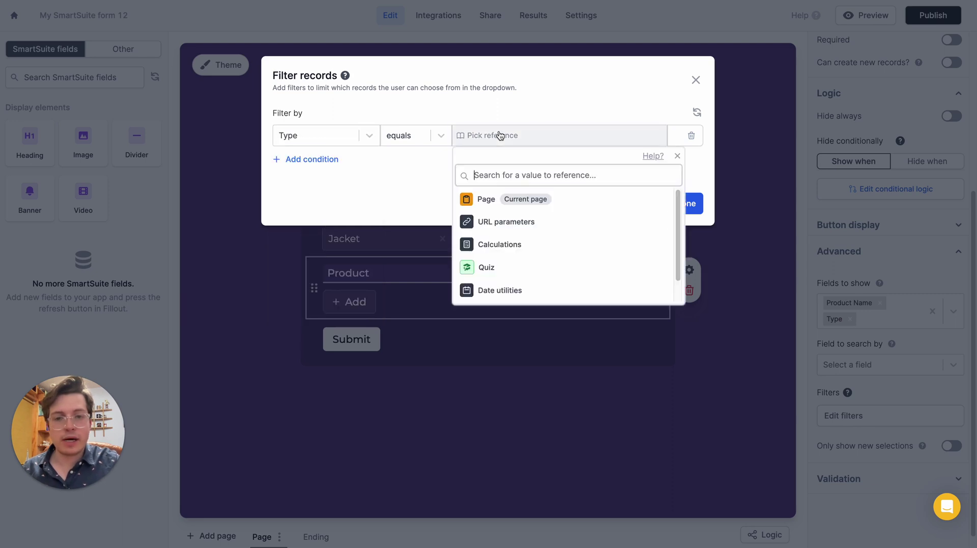
pyautogui.click(578, 208)
pyautogui.scroll(-2, 532, 237)
pyautogui.click(533, 238)
pyautogui.click(676, 207)
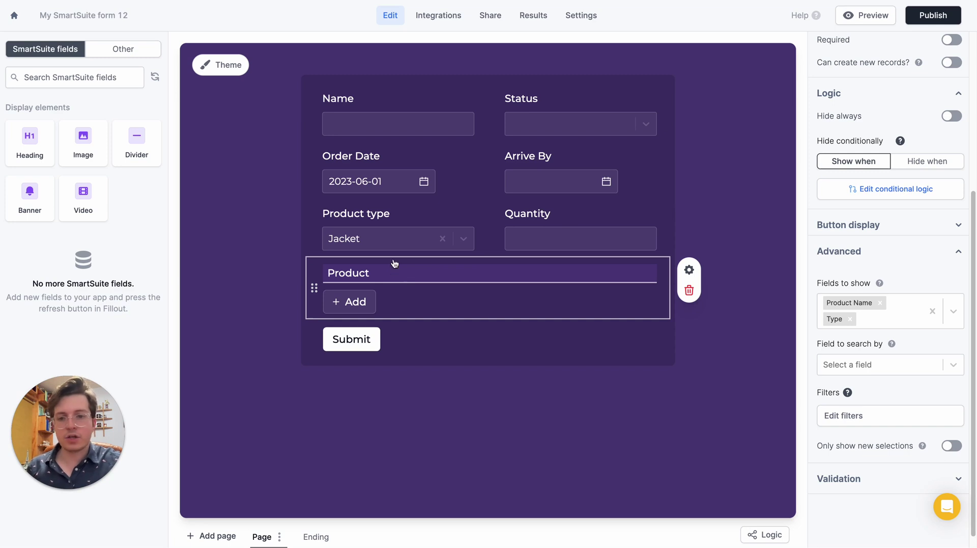
# - Check the options offered by the filtered Product picker, then close the list and deselect the field
pyautogui.click(353, 303)
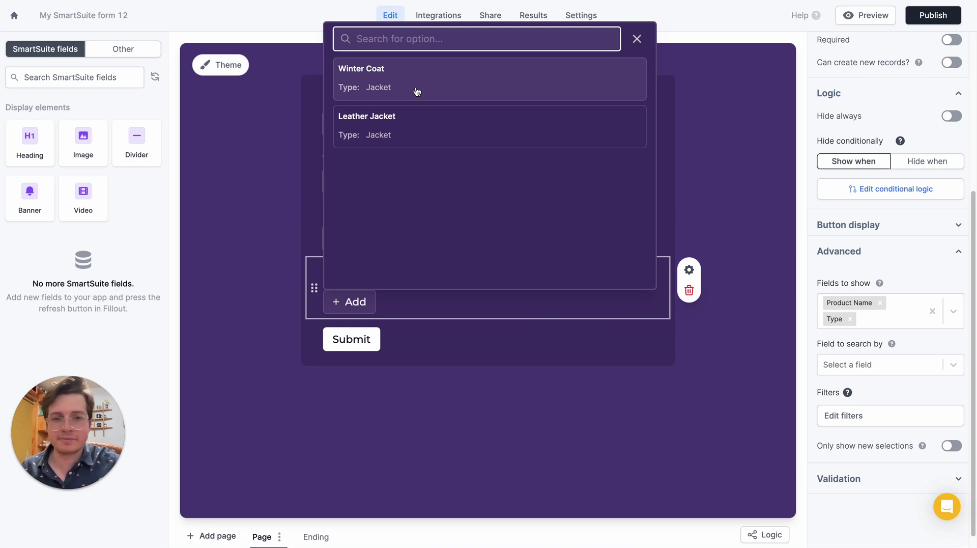
pyautogui.click(744, 184)
pyautogui.click(743, 184)
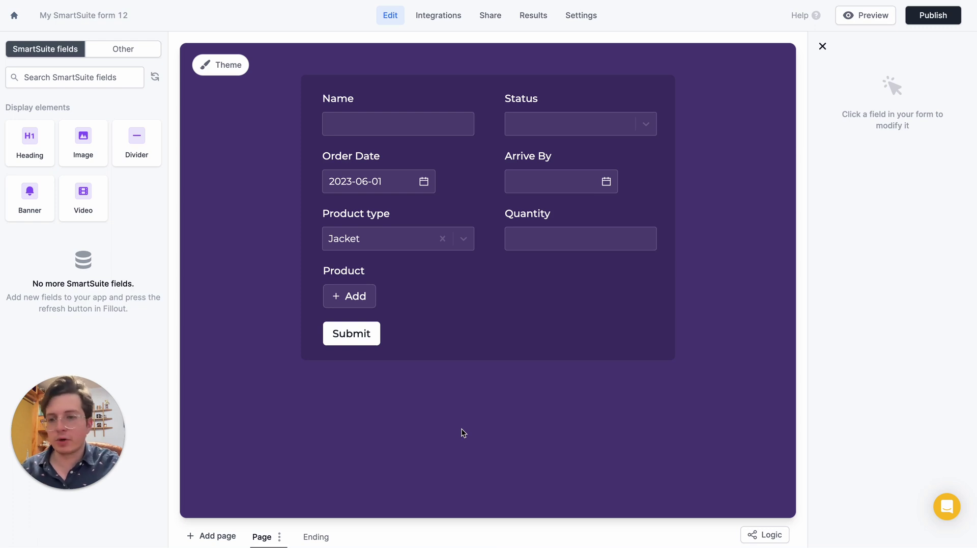
# - Add an underlined, centred heading reading "Purchase order form" above the Name and Status fields
pyautogui.moveTo(46, 155); pyautogui.dragTo(326, 92)
pyautogui.write('Purchase order form')
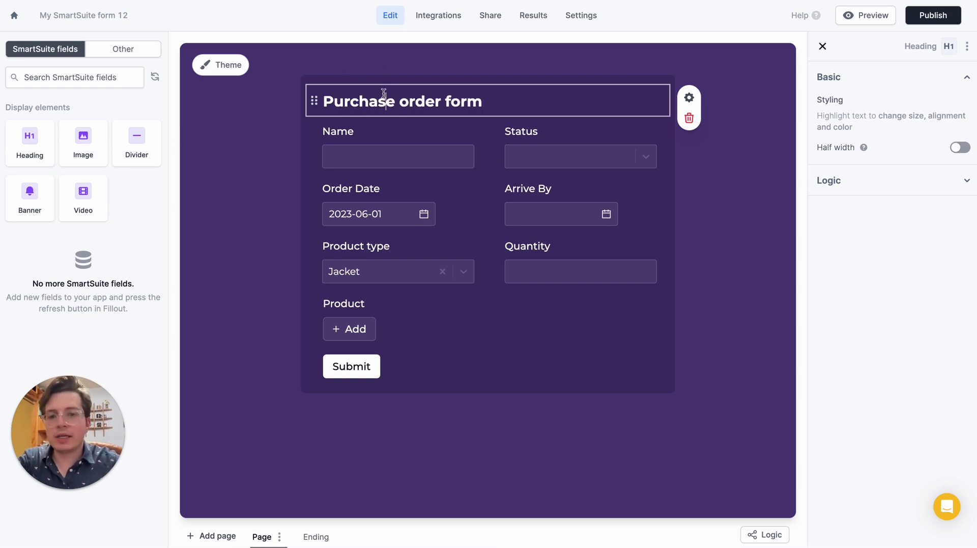
pyautogui.tripleClick(384, 97)
pyautogui.click(514, 75)
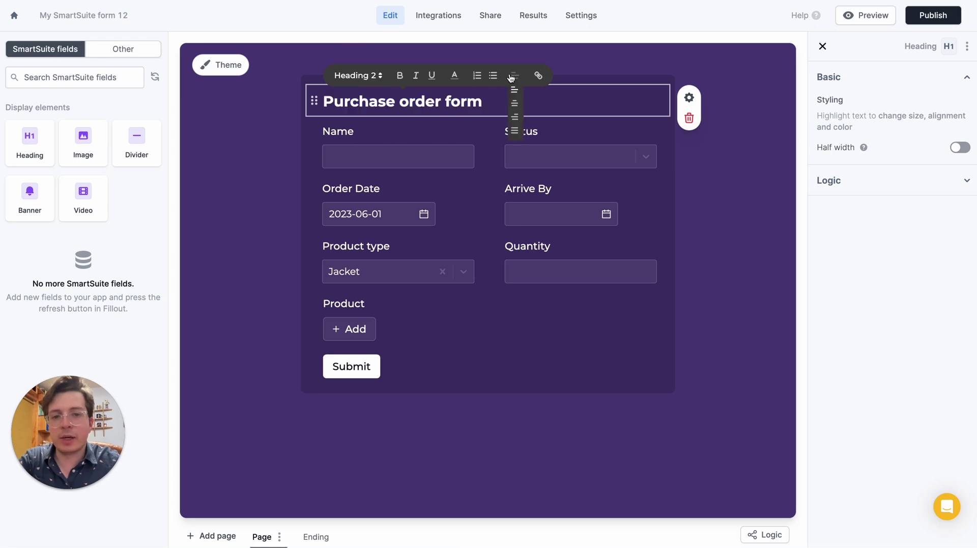
pyautogui.click(516, 103)
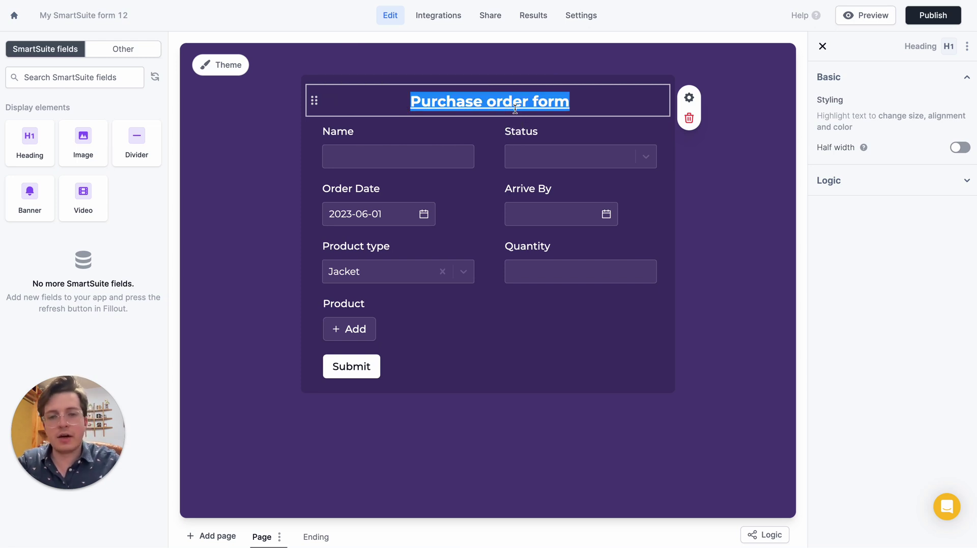
pyautogui.click(708, 228)
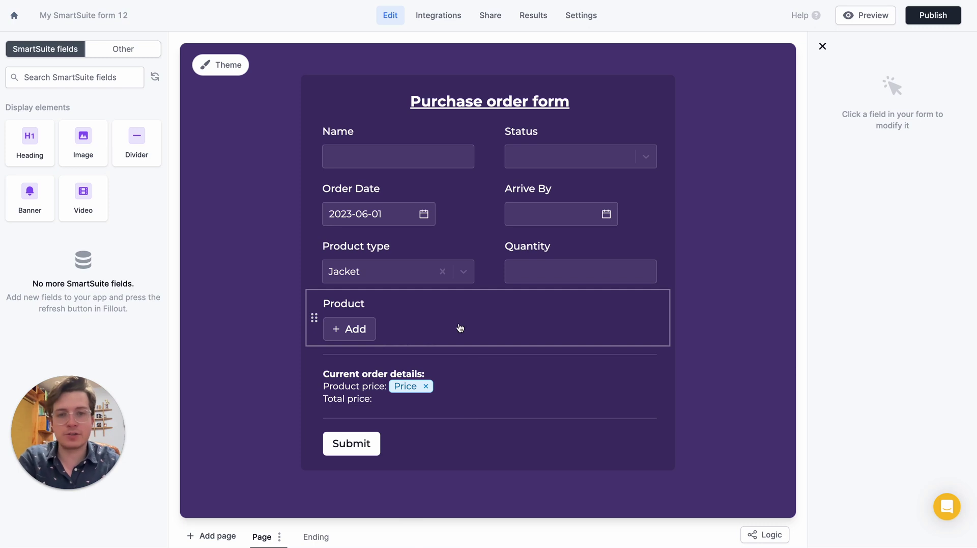
# - Insert the price calculation as a reference after "Total price:" in the current order details paragraph
pyautogui.click(389, 408)
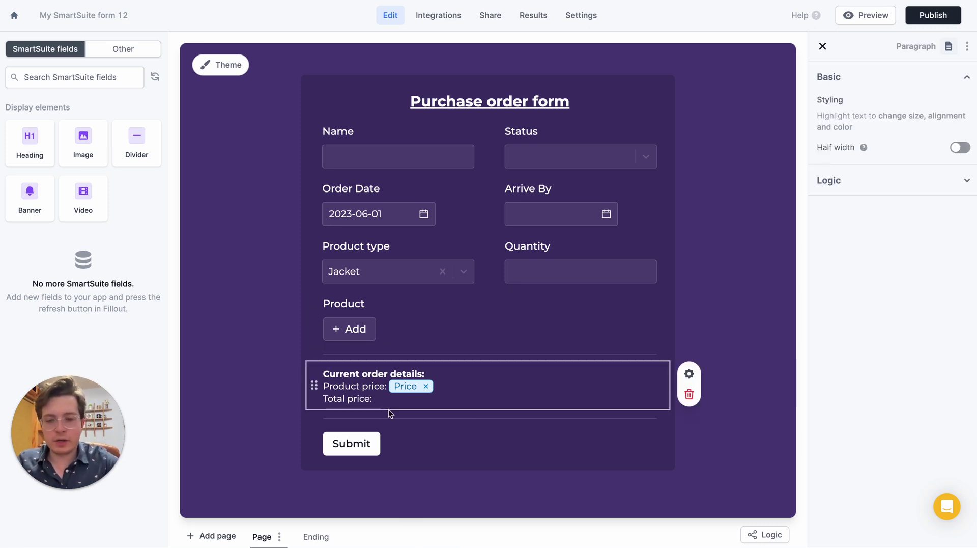
pyautogui.write('@')
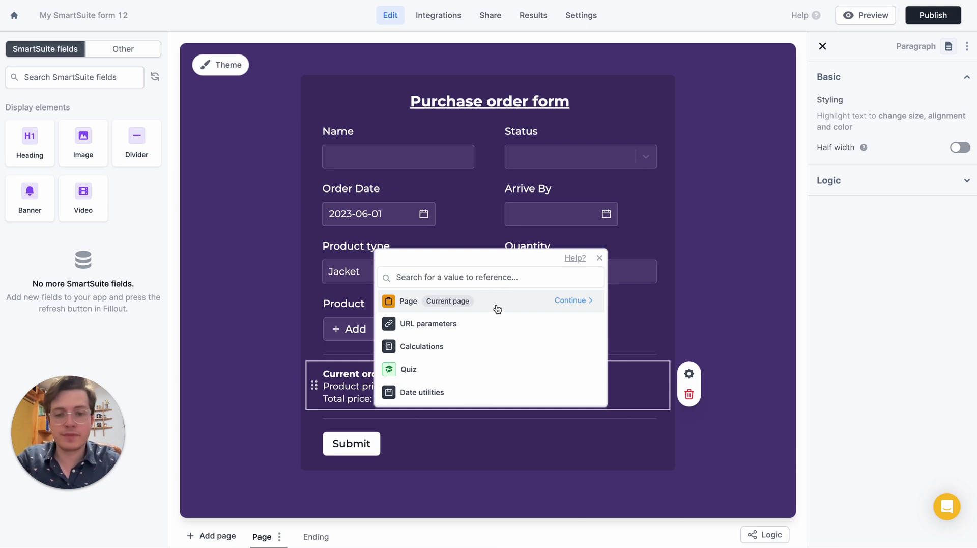
pyautogui.click(442, 347)
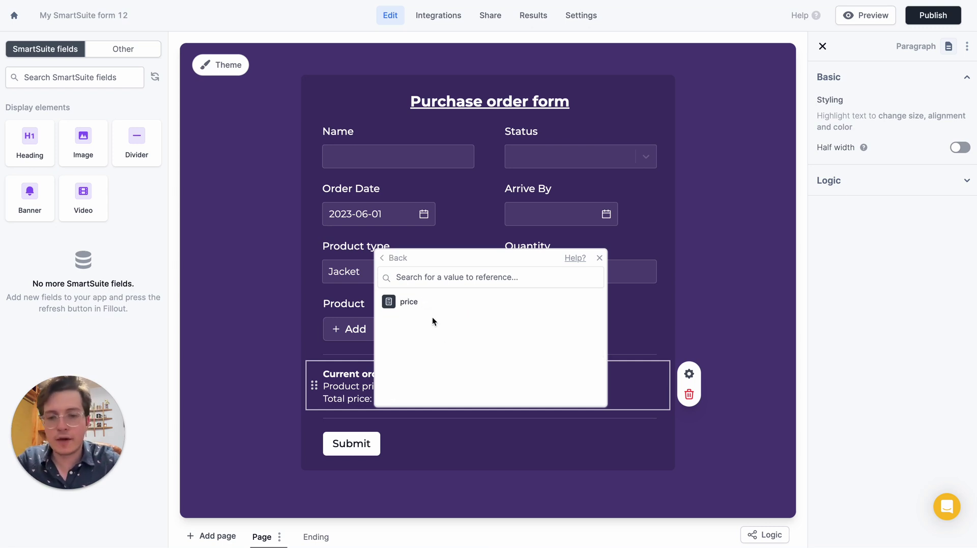
pyautogui.click(451, 309)
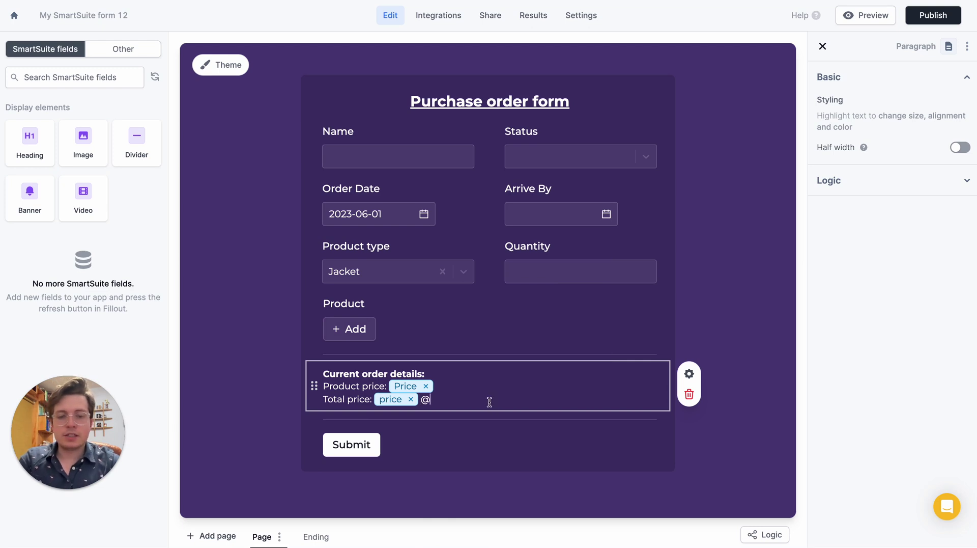
pyautogui.press('BackSpace')
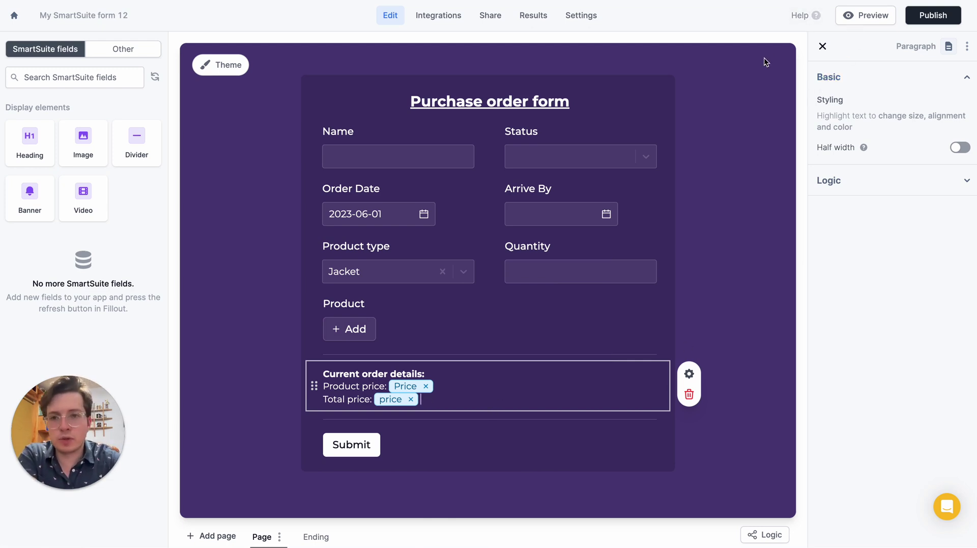
# - Preview the form and fill in Name "Demo purchase order", Status Processing and Arrive By 2023-07-08
pyautogui.click(889, 15)
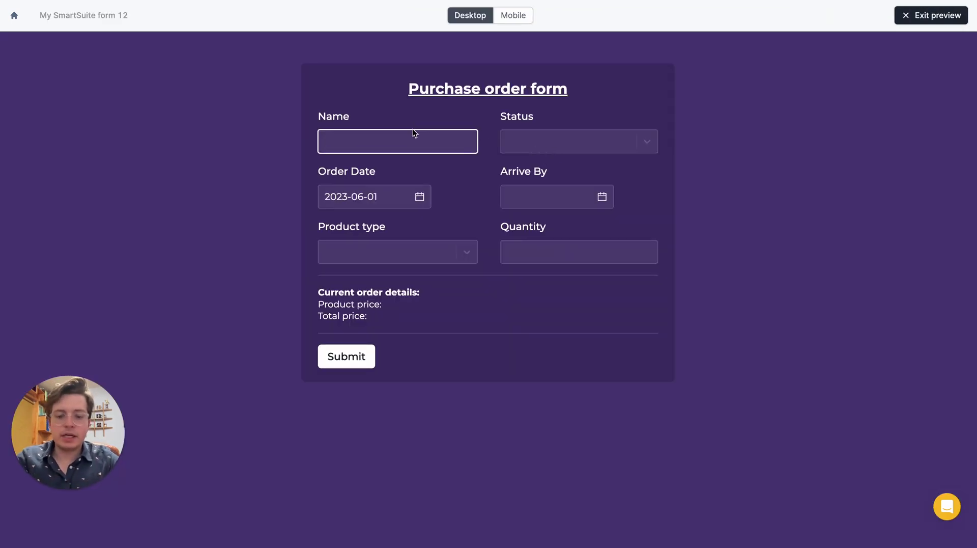
pyautogui.write('Demo pruca')
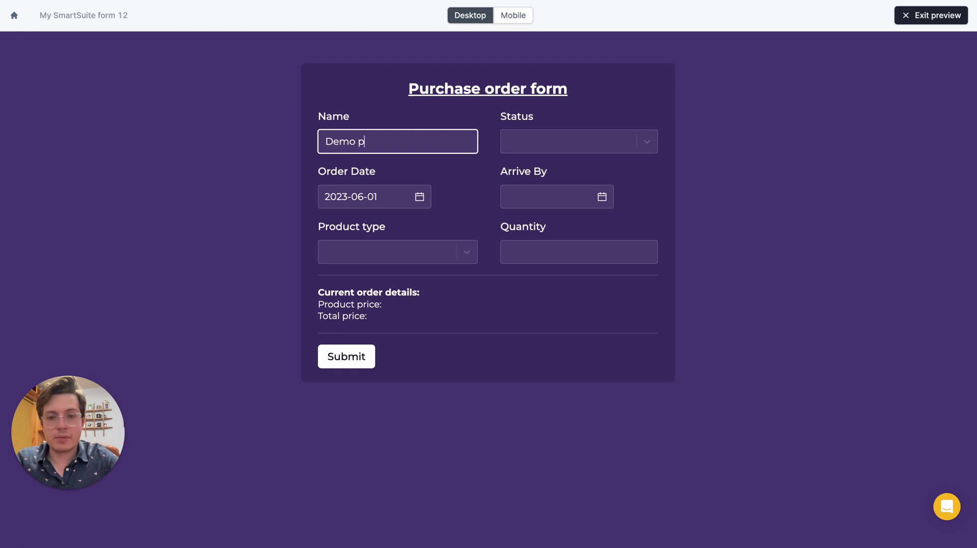
pyautogui.press('BackSpace')
pyautogui.press('BackSpace')
pyautogui.press('BackSpace')
pyautogui.press('BackSpace')
pyautogui.write('urchase order')
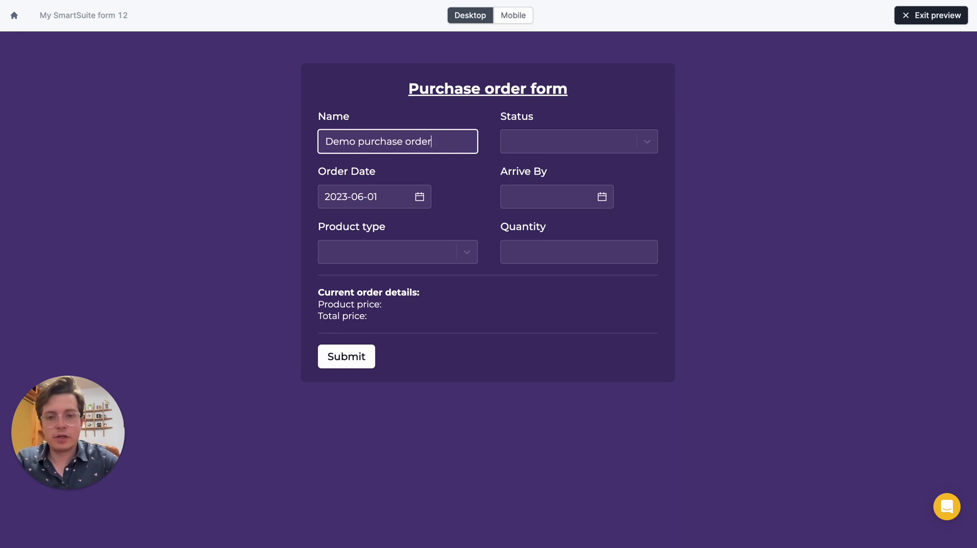
pyautogui.click(549, 142)
pyautogui.click(550, 171)
pyautogui.click(550, 194)
pyautogui.click(639, 350)
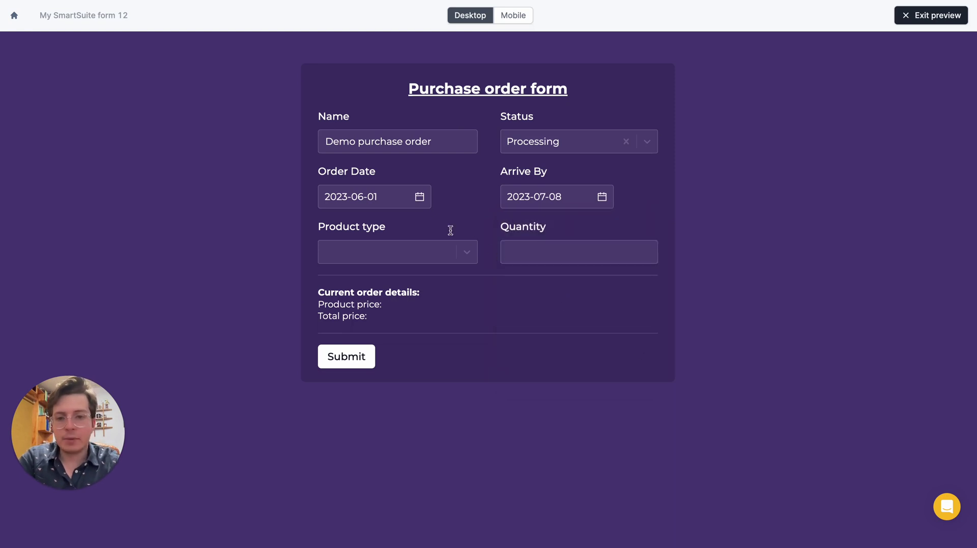
# - Choose Jacket as the Product type and Leather Jacket as the Product, and check the total price
pyautogui.click(385, 253)
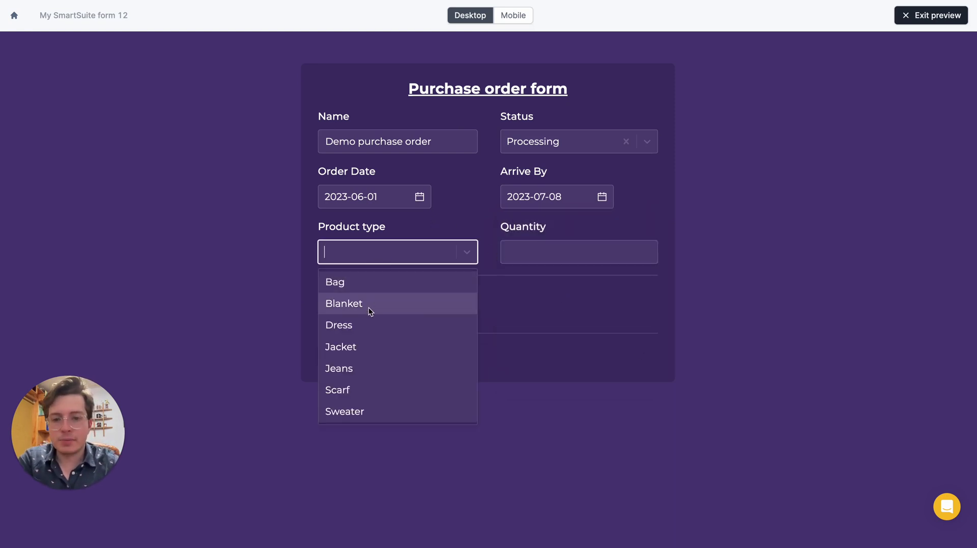
pyautogui.click(359, 351)
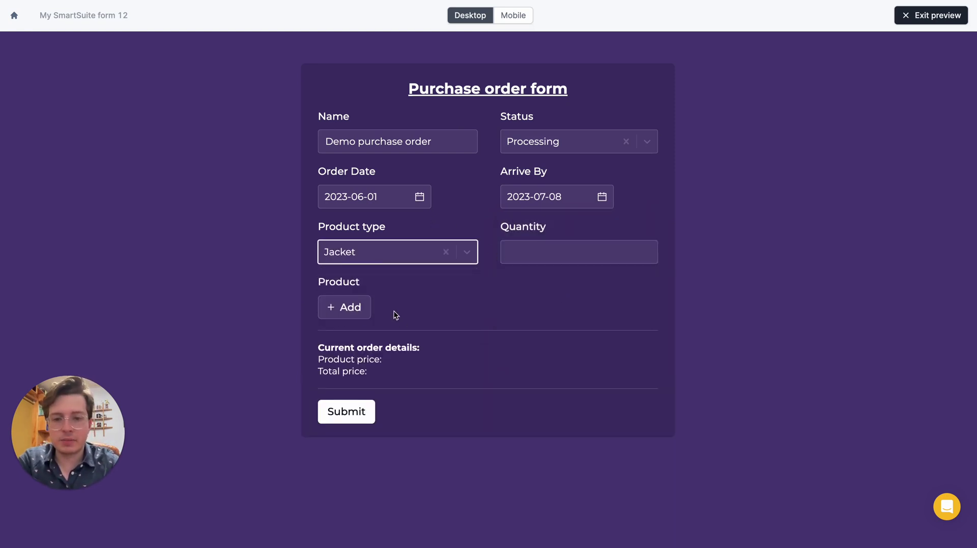
pyautogui.click(362, 303)
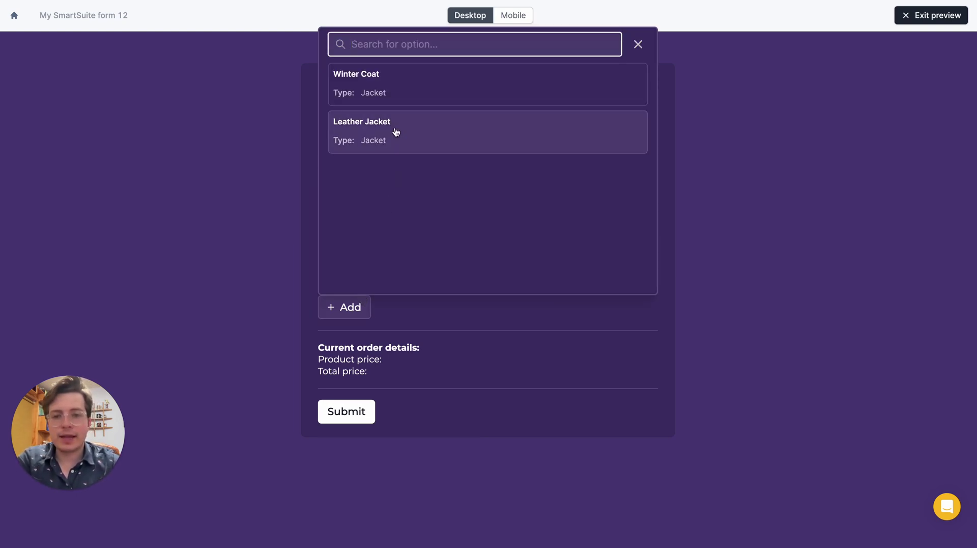
pyautogui.click(396, 132)
pyautogui.doubleClick(379, 400)
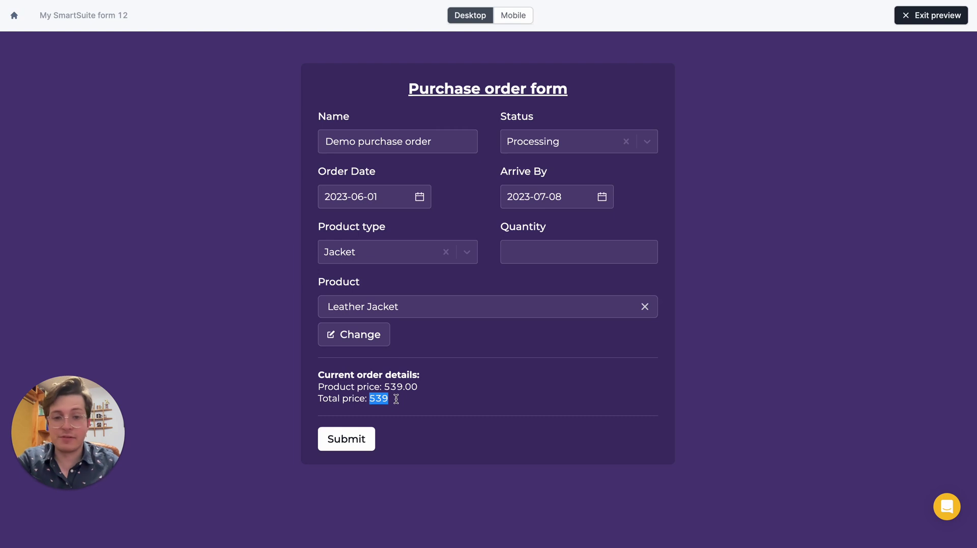
pyautogui.click(484, 279)
# - Enter a Quantity of 10, check the total price, and submit the demo order
pyautogui.click(527, 253)
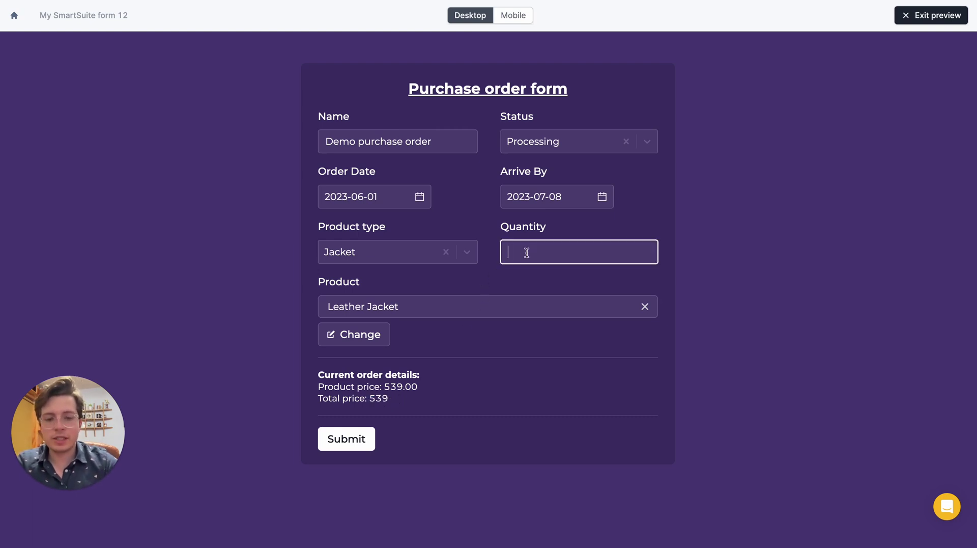
pyautogui.write('10')
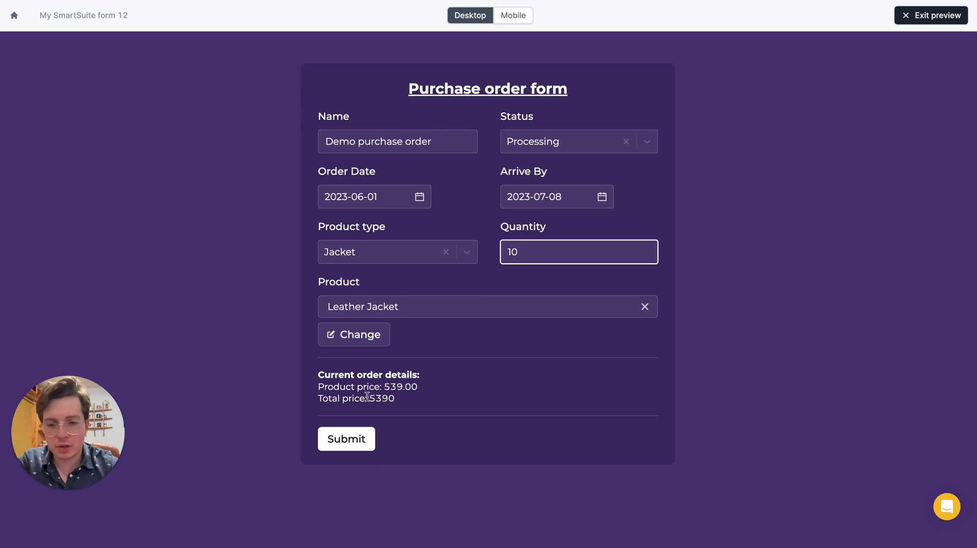
pyautogui.doubleClick(385, 399)
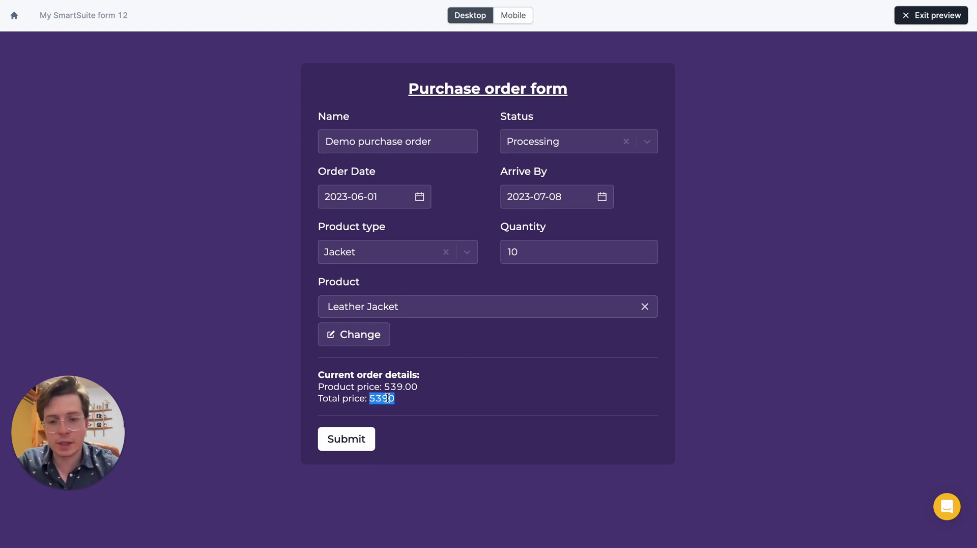
pyautogui.click(413, 402)
pyautogui.click(349, 447)
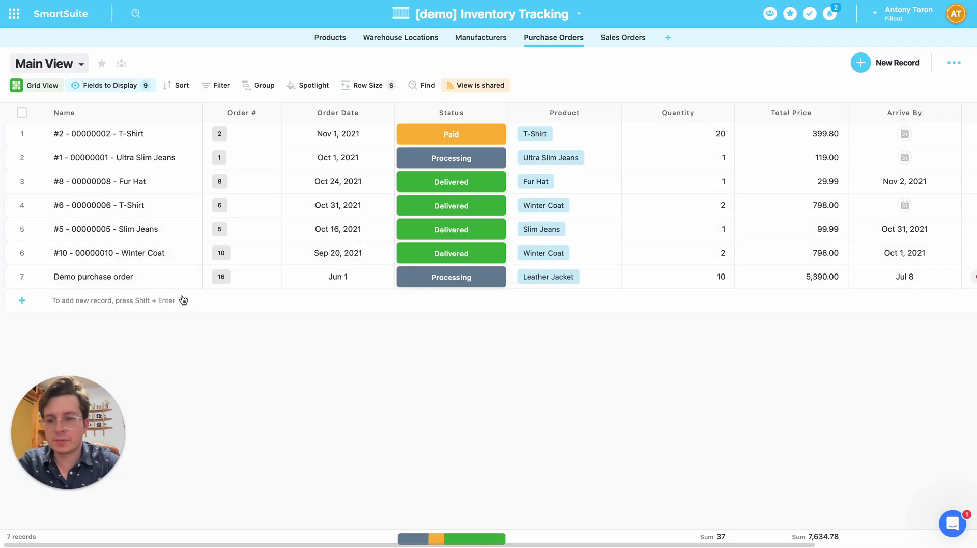
# - Switch to SmartSuite and open the "Demo purchase order" record in the Purchase Orders table to check the submission
pyautogui.click(153, 285)
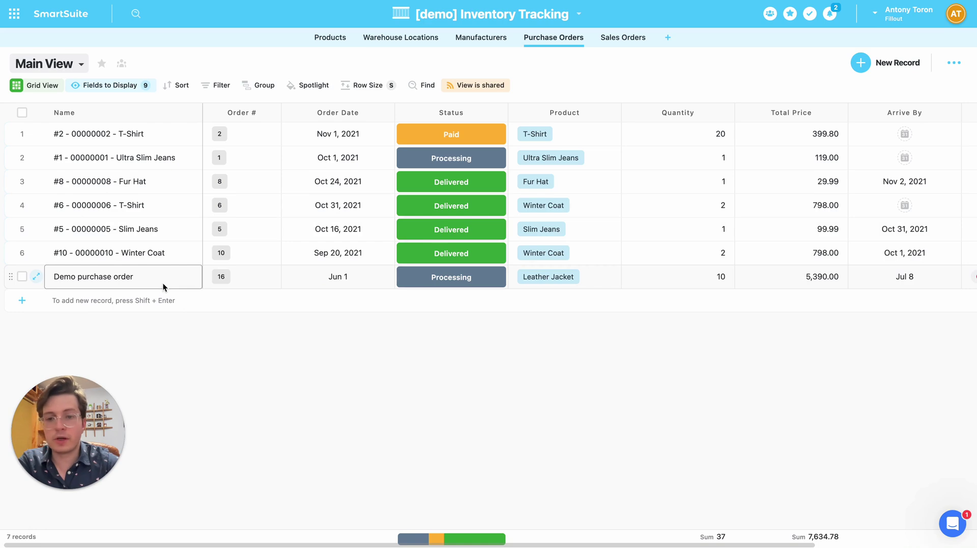
pyautogui.click(36, 276)
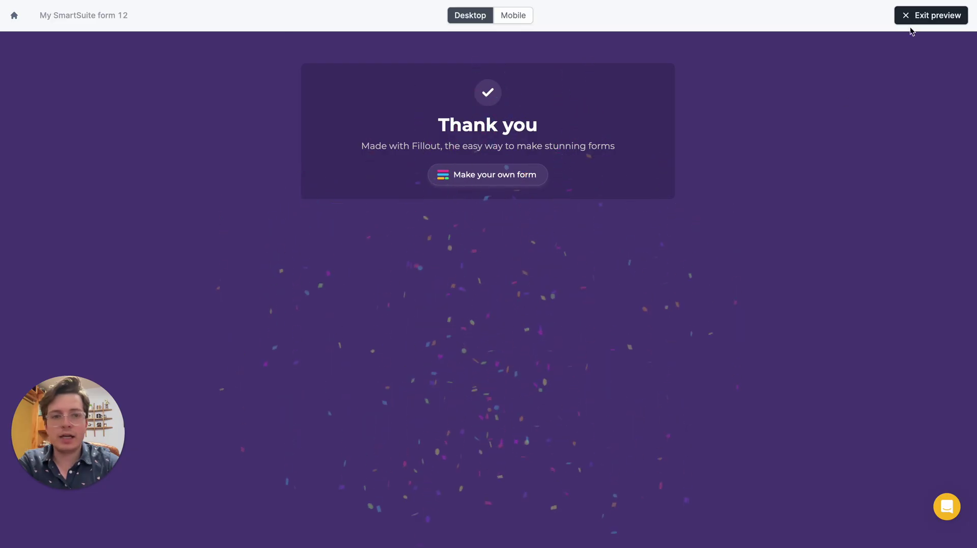
# - Return to Fillout, exit the form preview, and publish the form
pyautogui.click(913, 16)
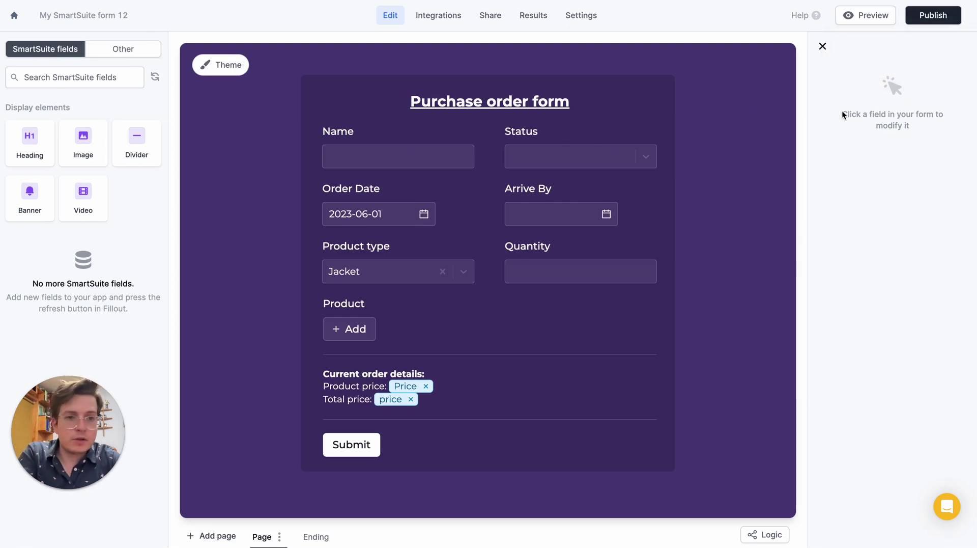
pyautogui.click(928, 20)
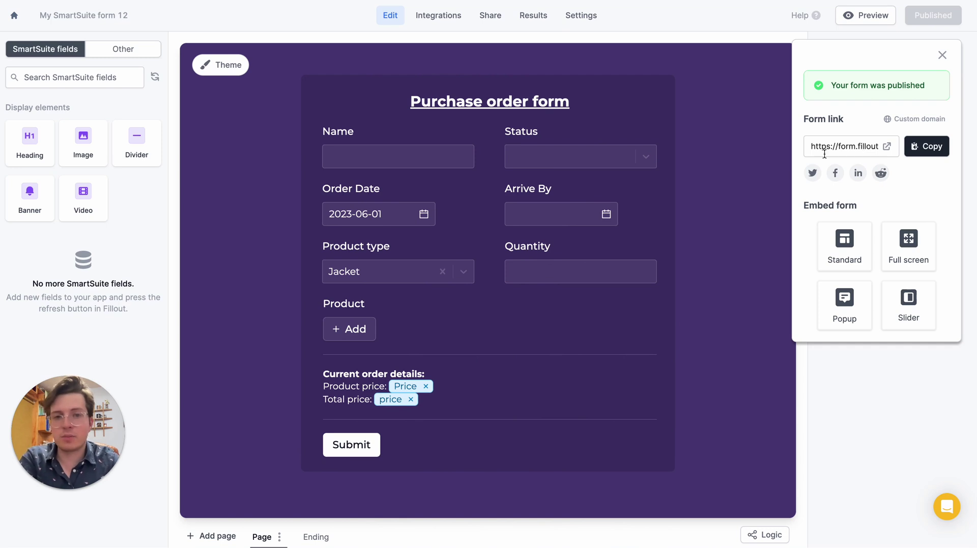
# - Examine the page types that can be added to the form, and view the form's sharing and embed options
pyautogui.click(215, 535)
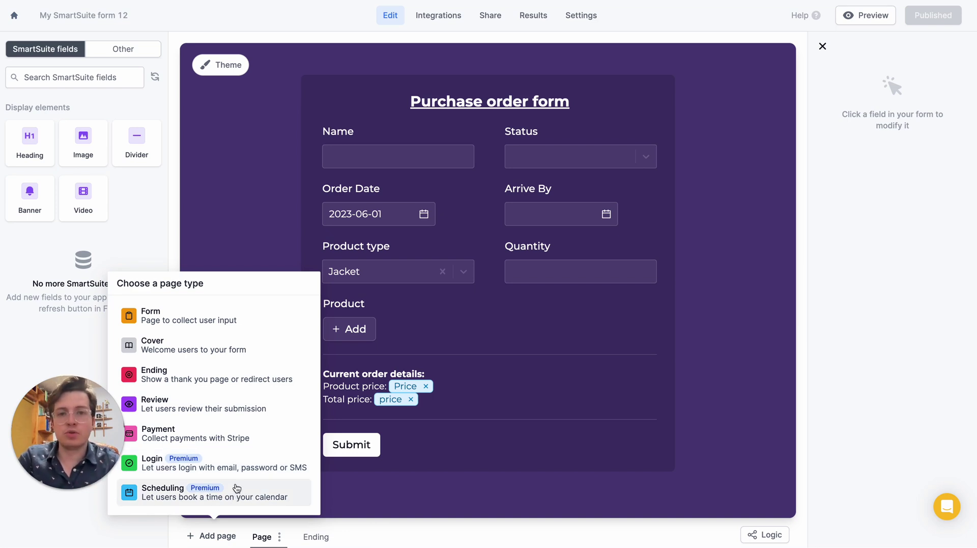
pyautogui.click(745, 412)
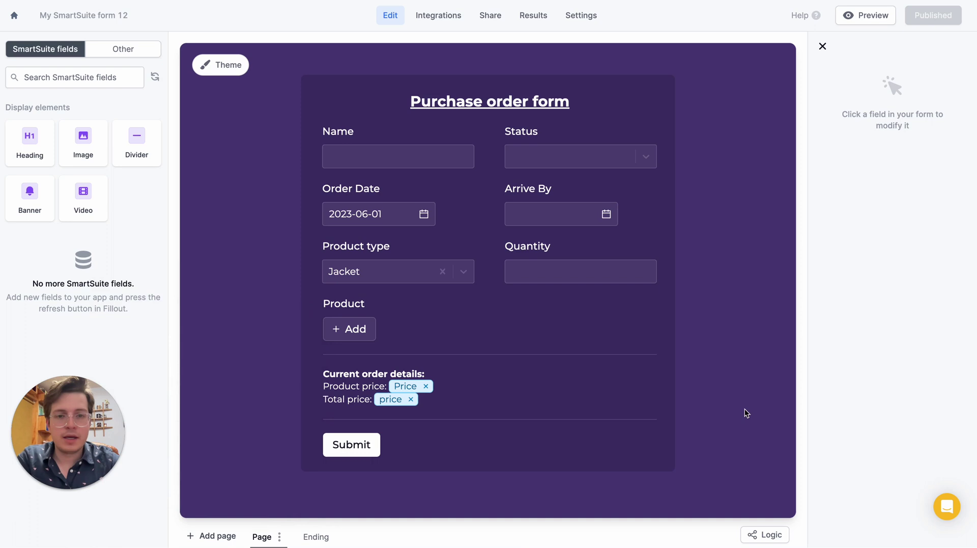
pyautogui.click(490, 15)
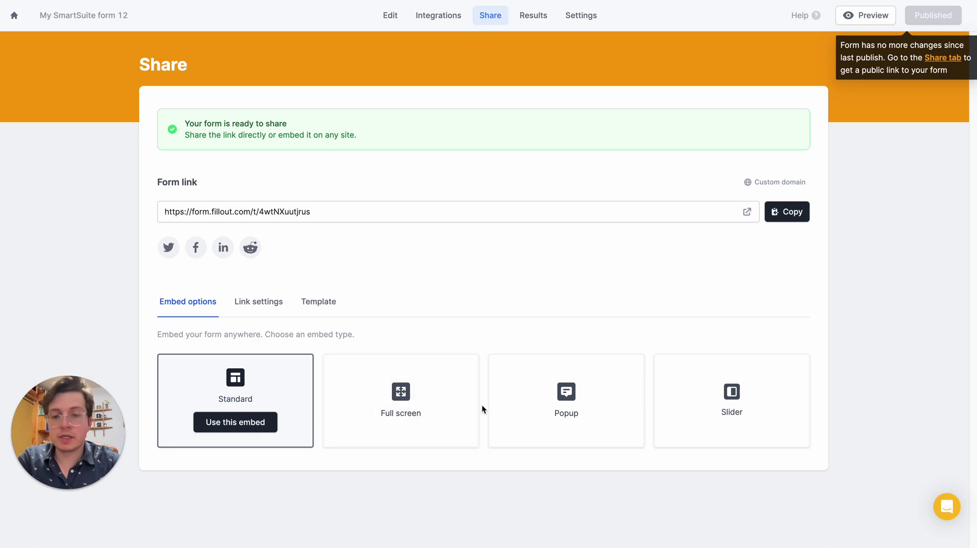